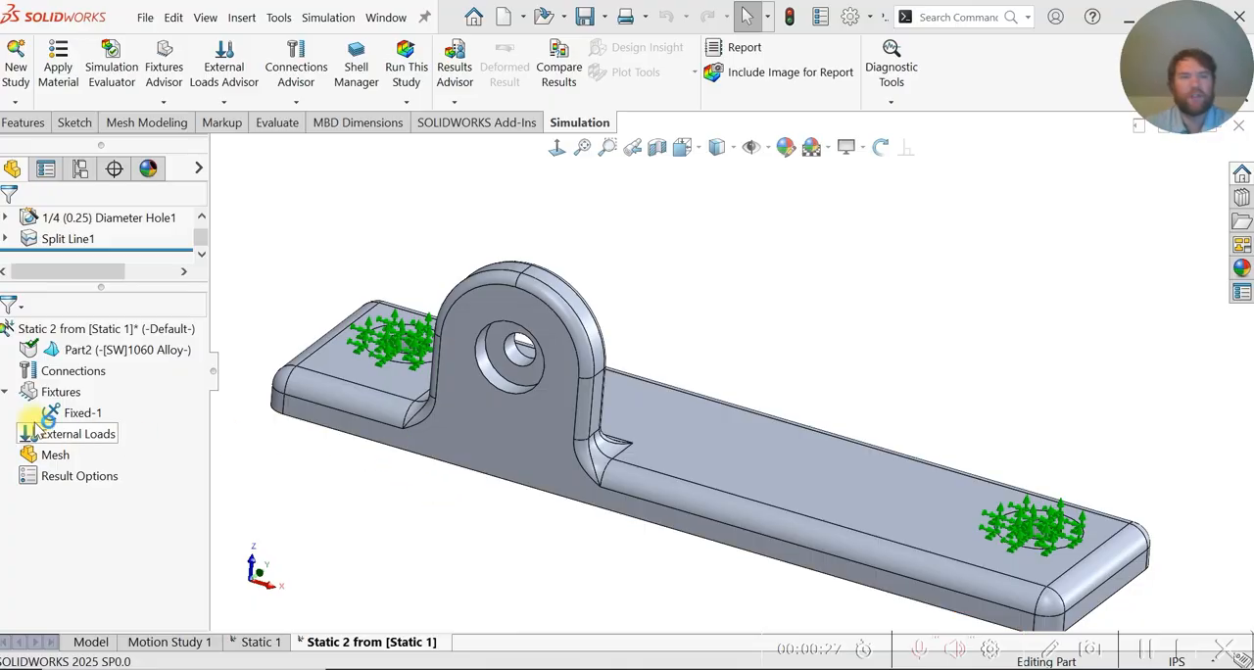
- Start a force load on the inner cylindrical face of the small through hole in the upright lug
{"action": "left_click", "coordinate": [80, 413]}
{"action": "left_click", "coordinate": [74, 438]}
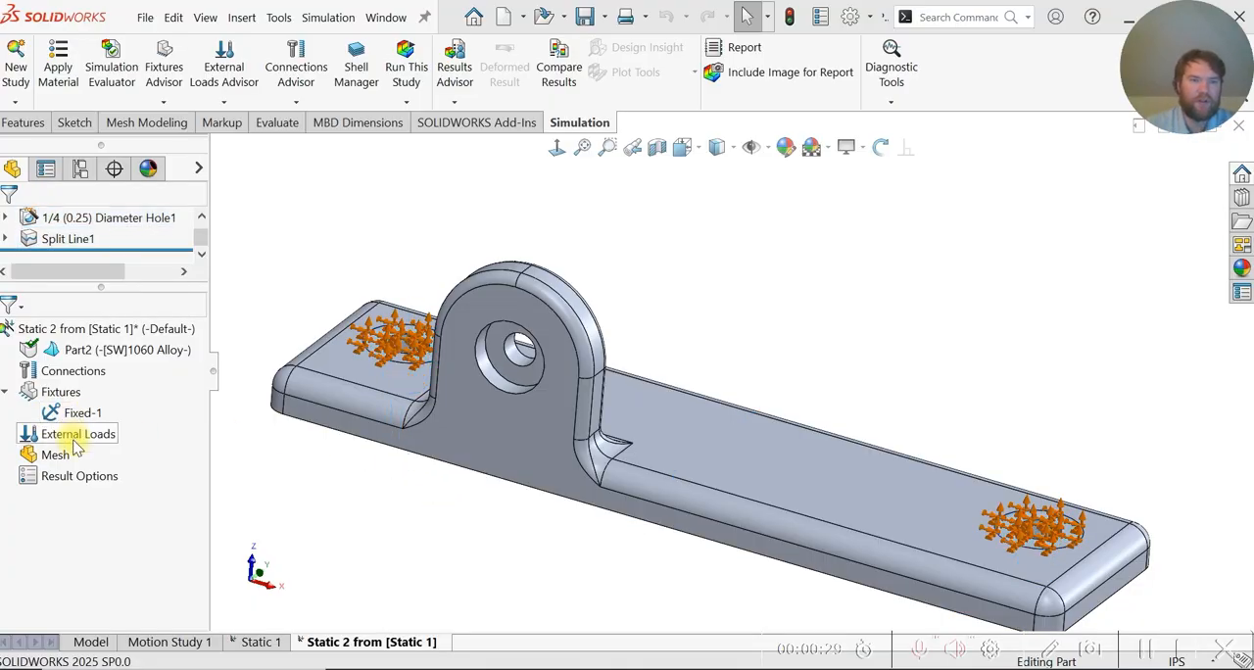
{"action": "left_click", "coordinate": [75, 415]}
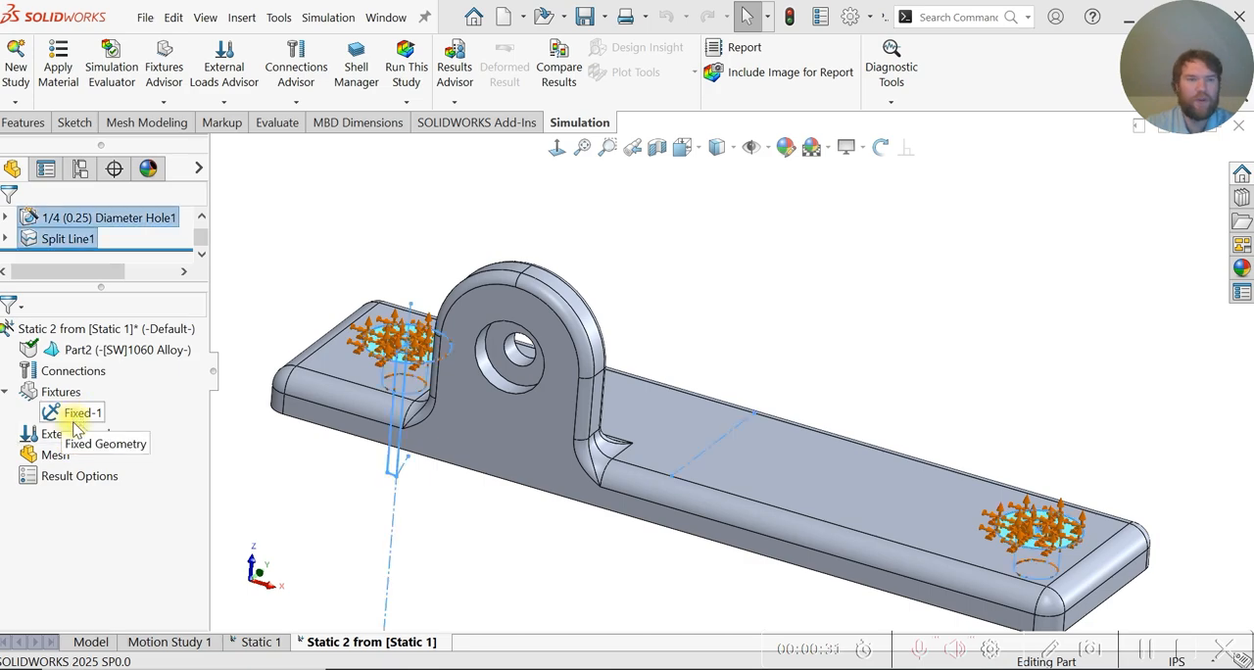
{"action": "left_click", "coordinate": [75, 434]}
{"action": "right_click", "coordinate": [76, 434]}
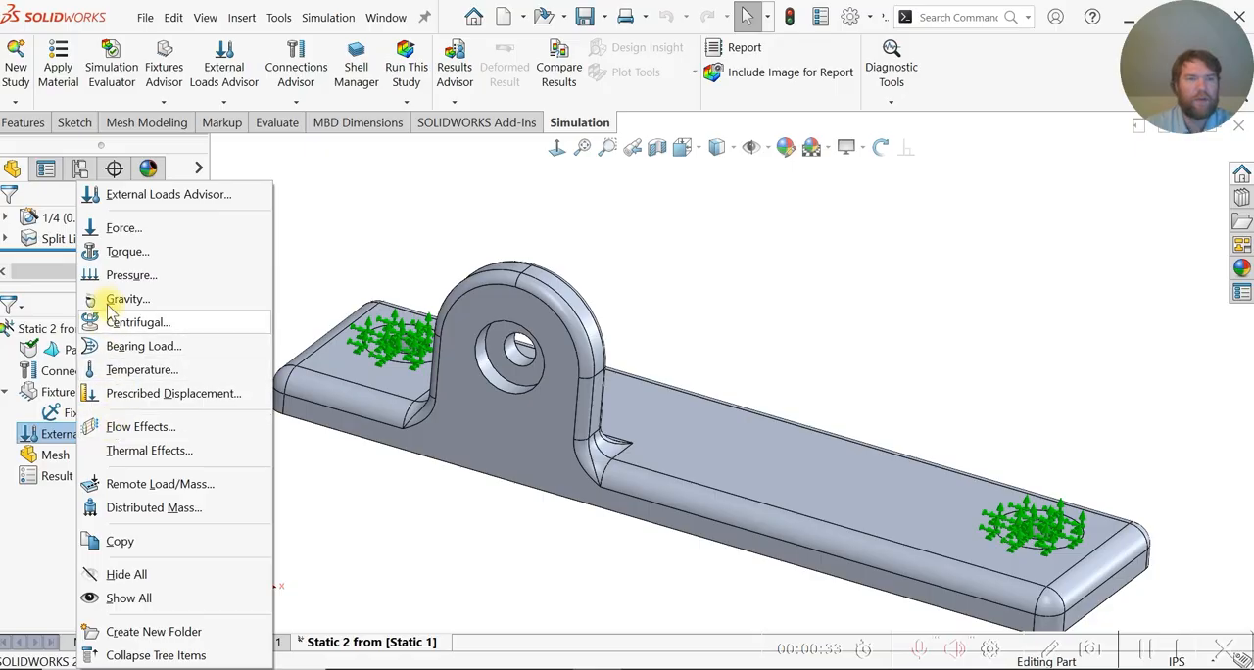
{"action": "left_click", "coordinate": [123, 231]}
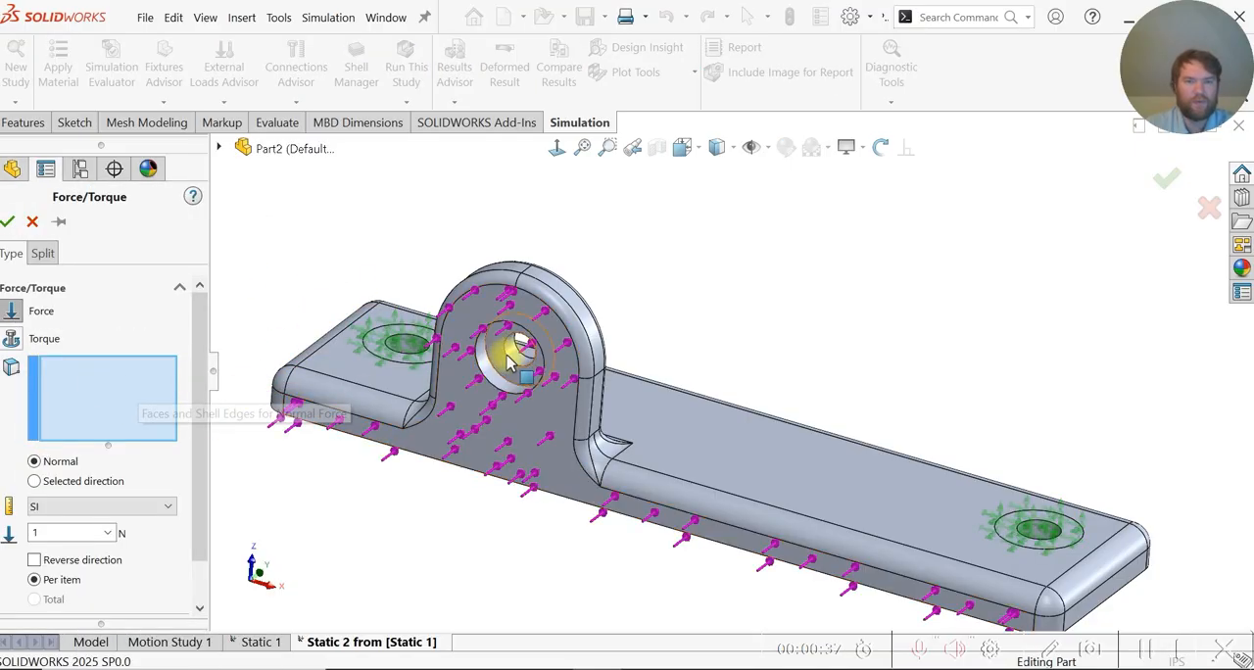
{"action": "scroll", "coordinate": [510, 360], "scroll_direction": "down", "scroll_amount": 4}
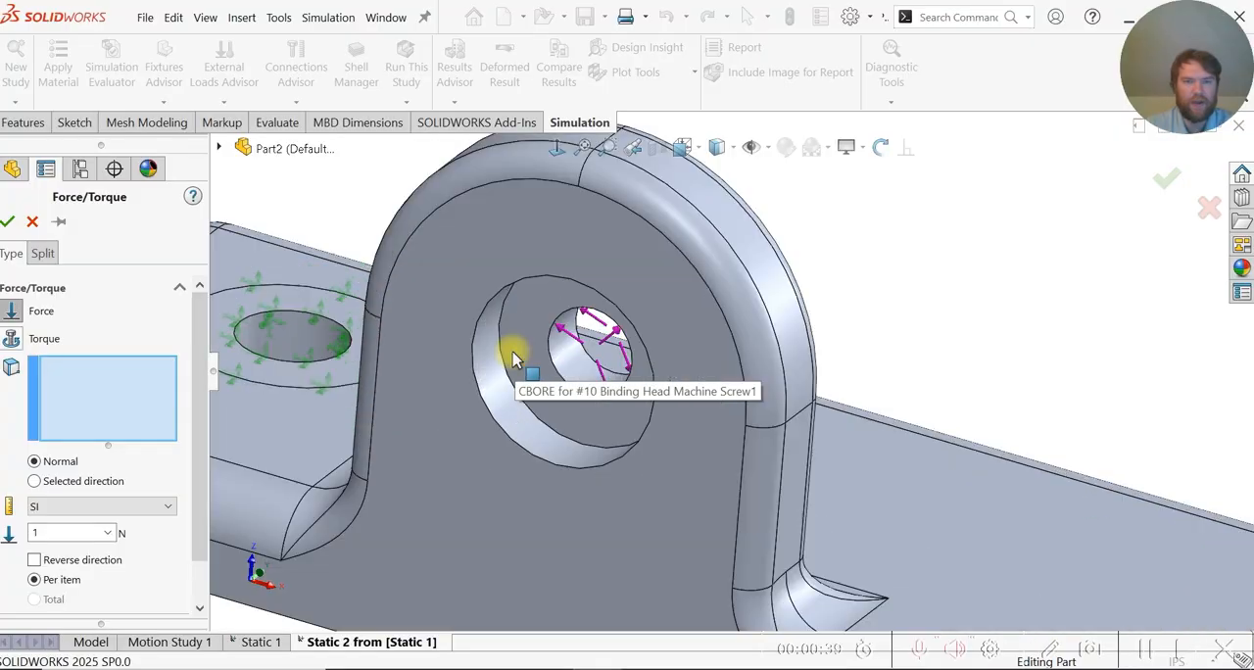
{"action": "left_click", "coordinate": [566, 363]}
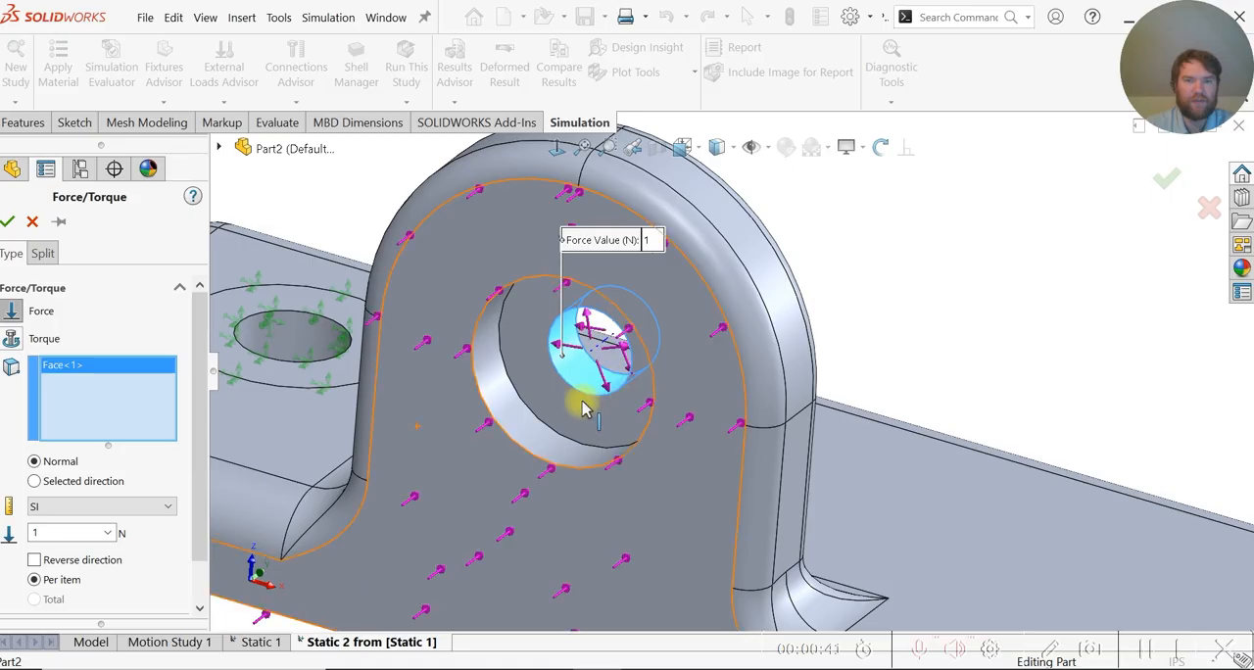
{"action": "scroll", "coordinate": [497, 417], "scroll_direction": "up", "scroll_amount": 1}
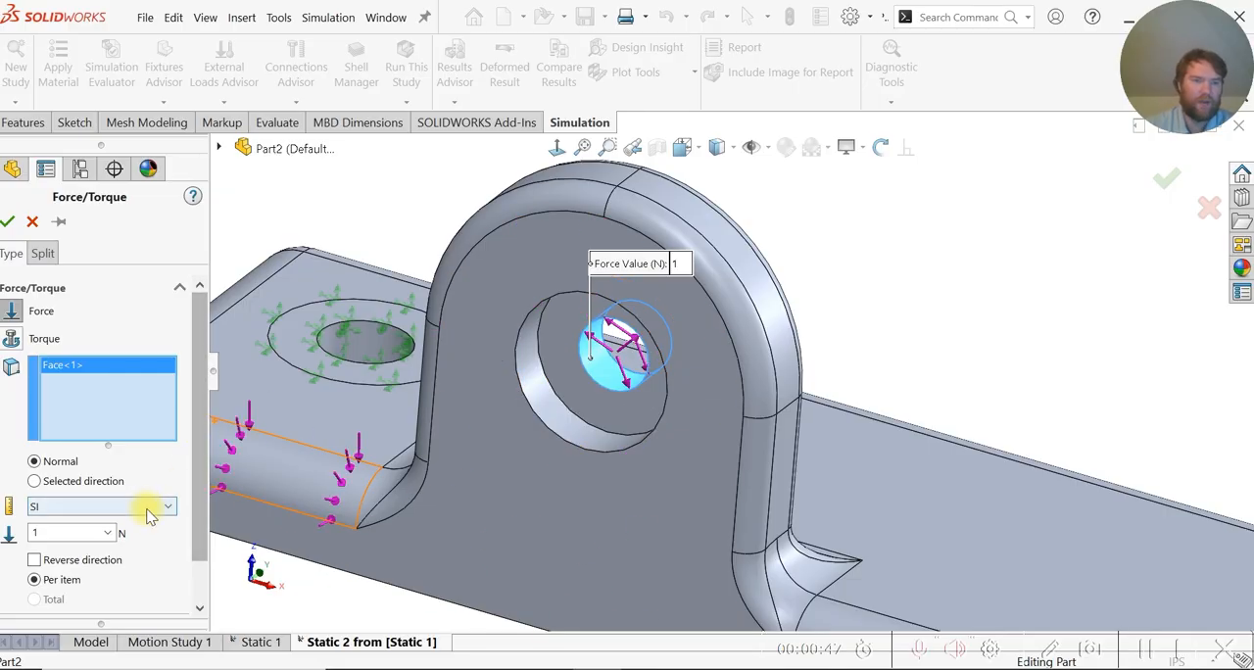
- Make the force act in a selected direction, using the short upper edge at the base's end nearest the lug as reference
{"action": "left_click", "coordinate": [90, 481]}
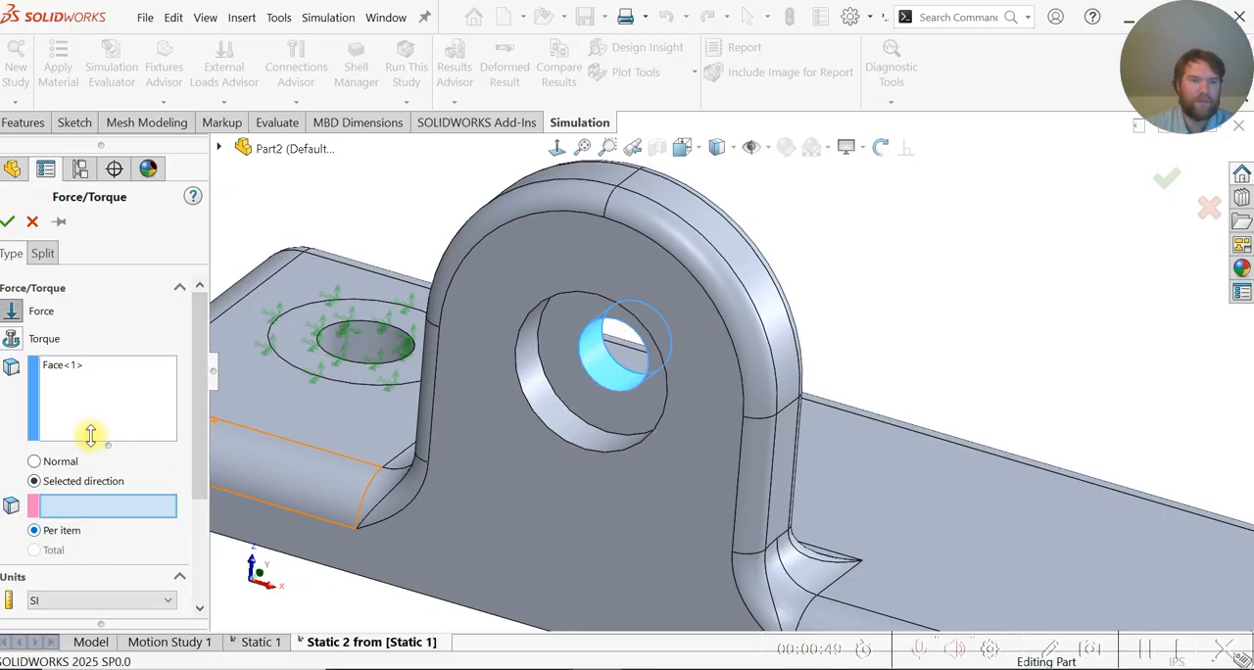
{"action": "left_click_drag", "start_coordinate": [195, 388], "coordinate": [201, 462]}
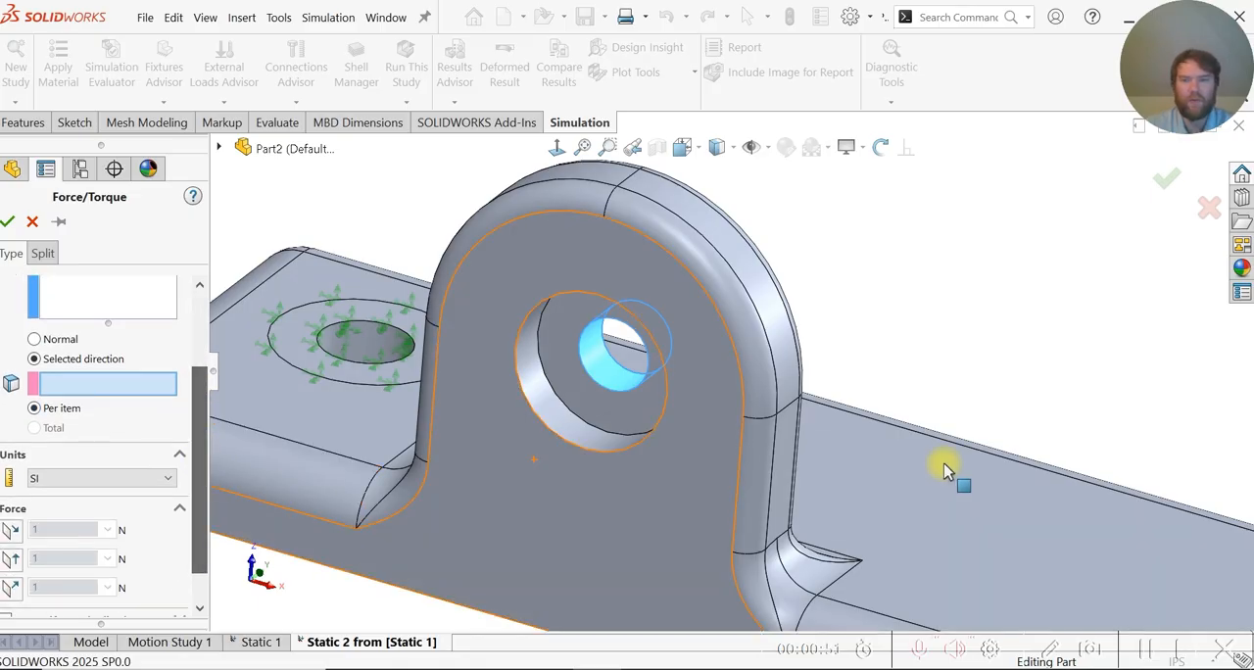
{"action": "key", "text": "z"}
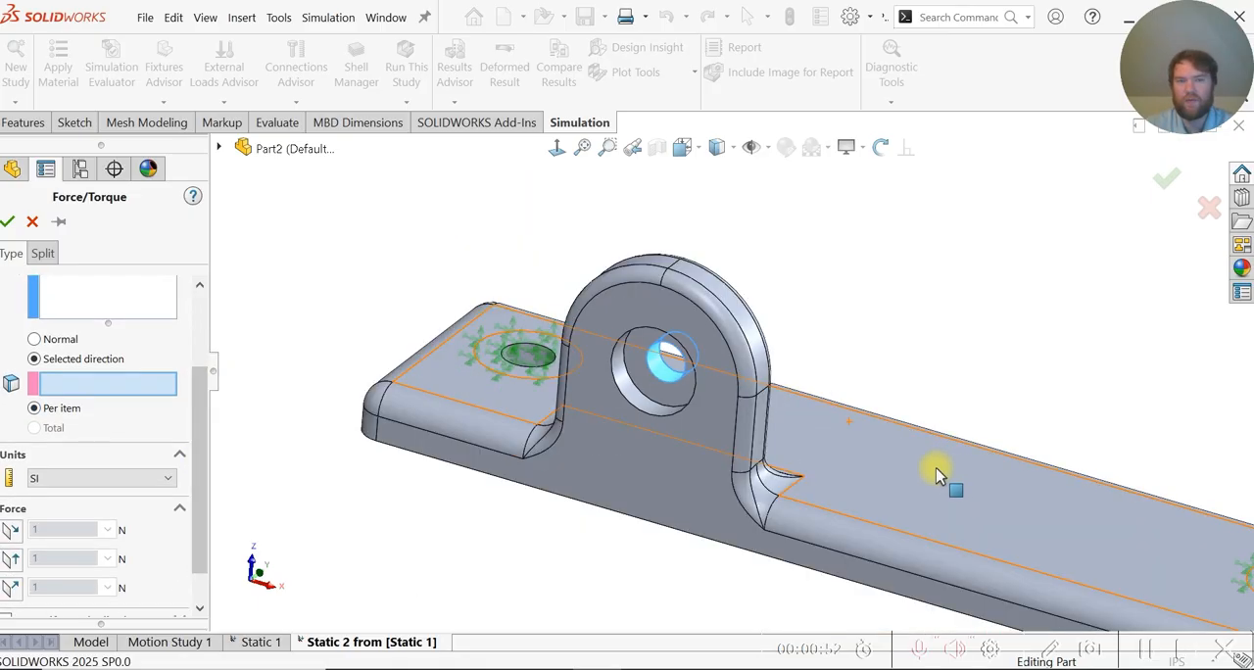
{"action": "left_click", "coordinate": [395, 374]}
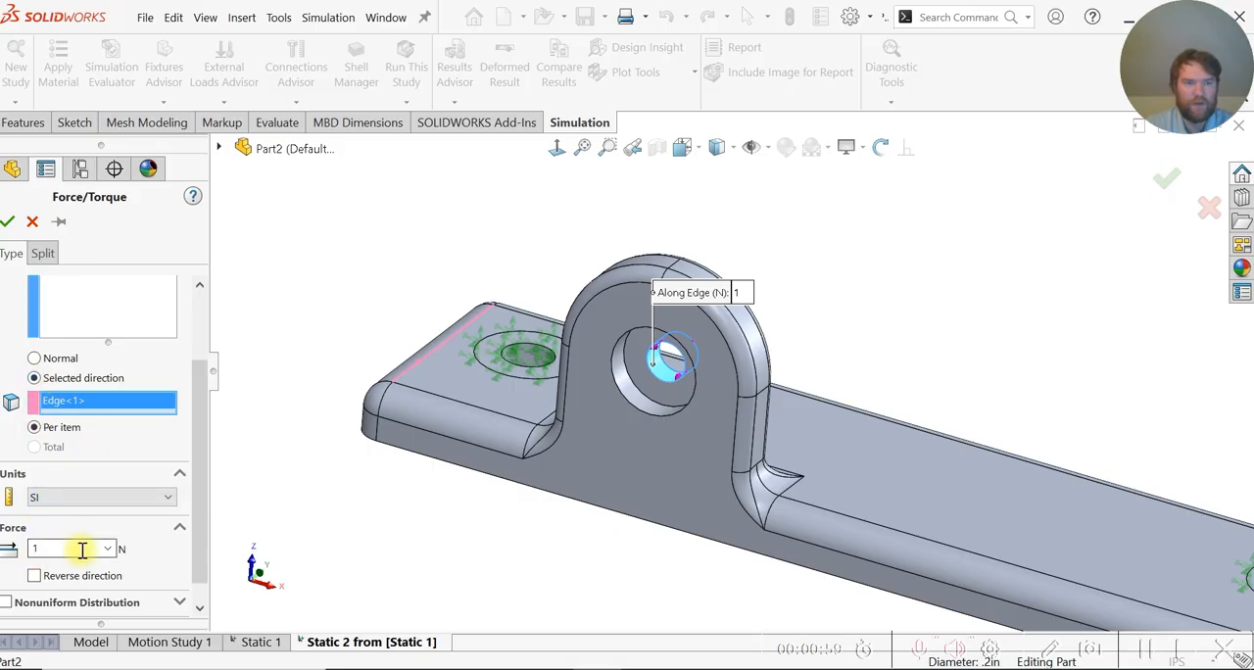
- Set the force to 200 lbf in English (IPS) units, reverse its direction and apply the load
{"action": "left_click", "coordinate": [95, 497]}
{"action": "left_click", "coordinate": [89, 523]}
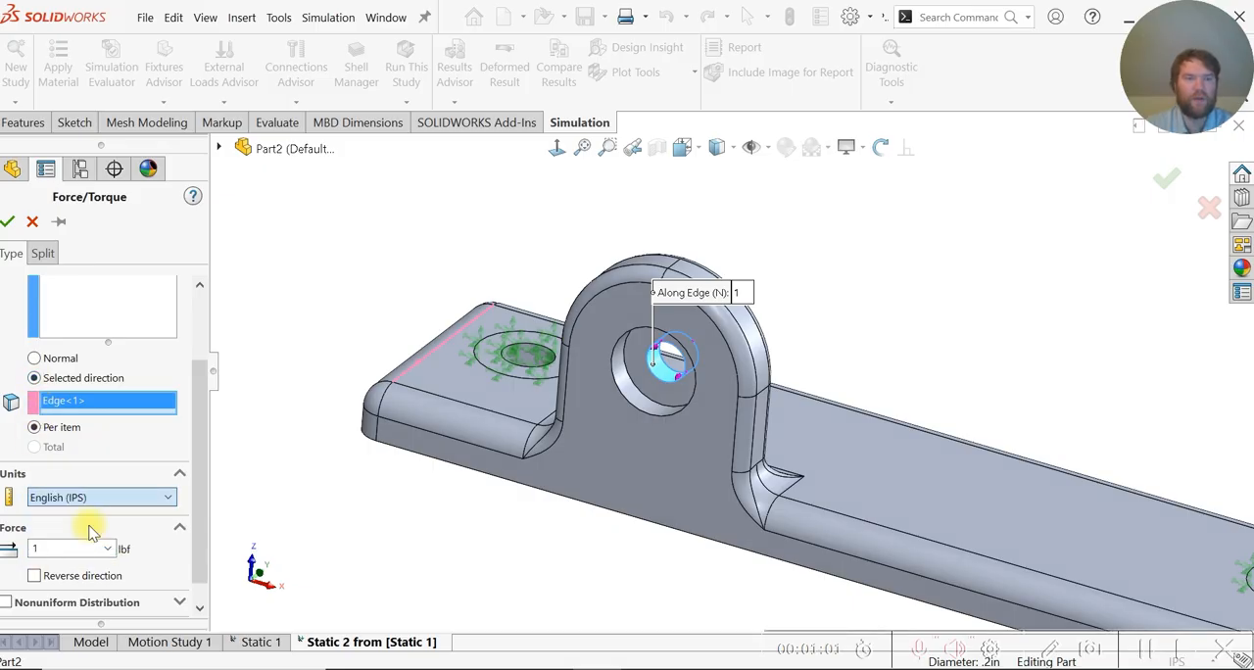
{"action": "double_click", "coordinate": [68, 548]}
{"action": "type", "text": "200"}
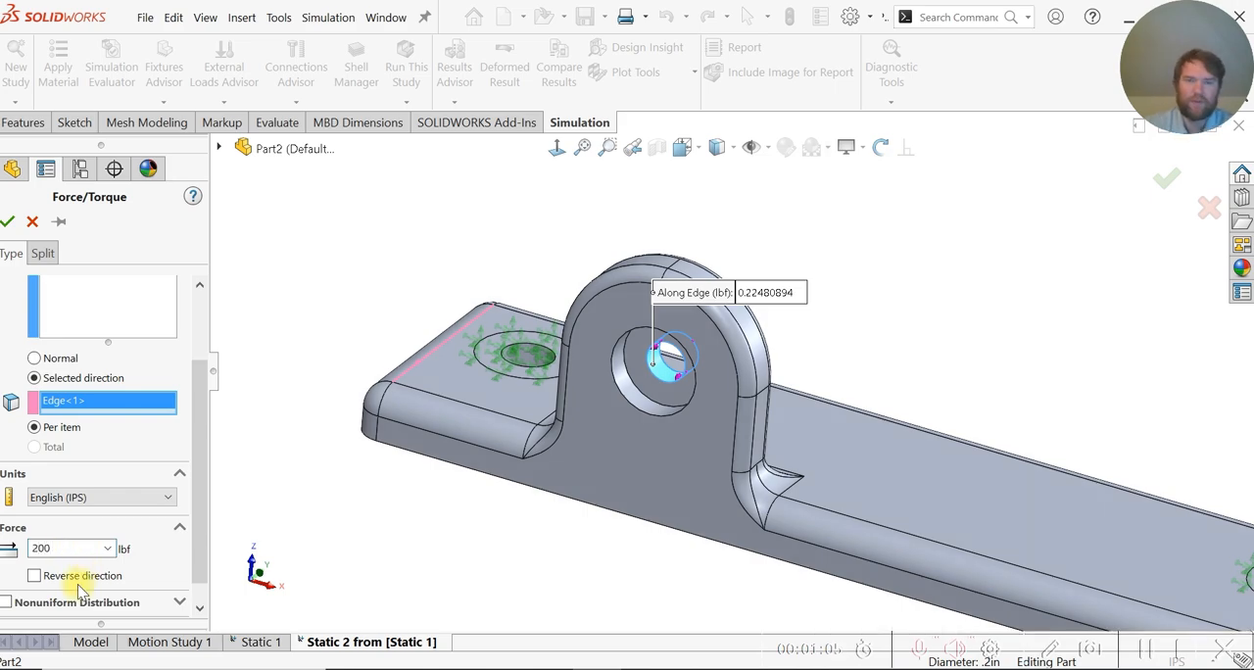
{"action": "middle_click_drag", "start_coordinate": [607, 518], "coordinate": [564, 532]}
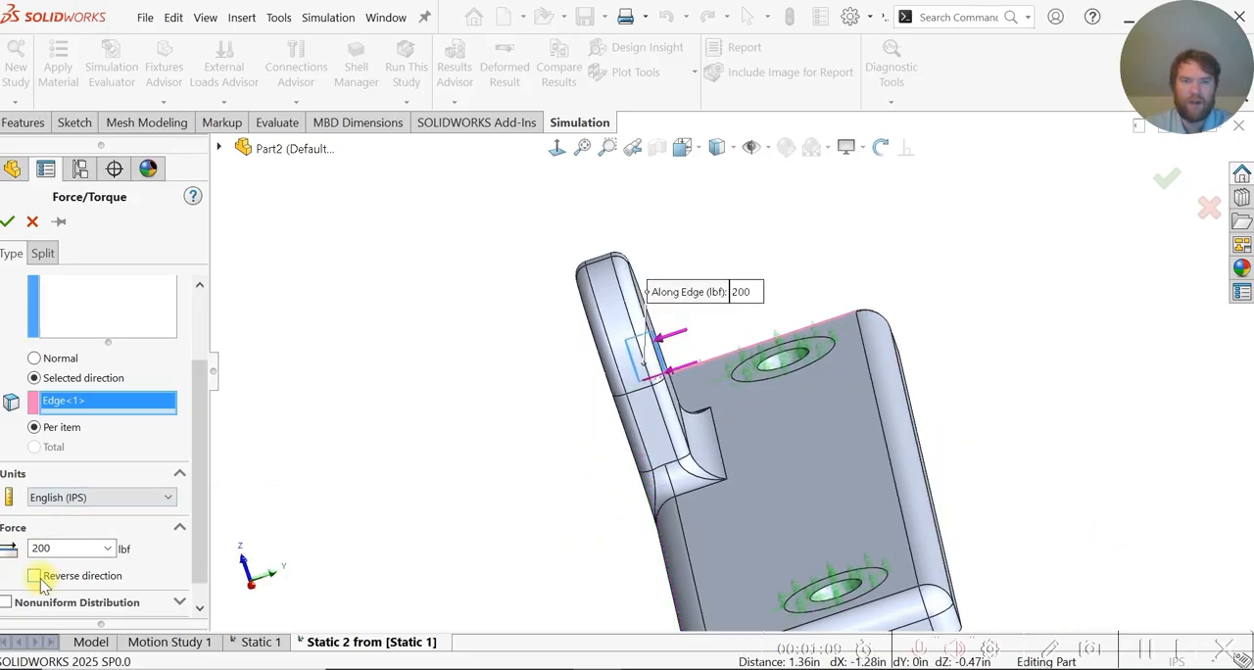
{"action": "middle_click_drag", "start_coordinate": [355, 493], "coordinate": [408, 477]}
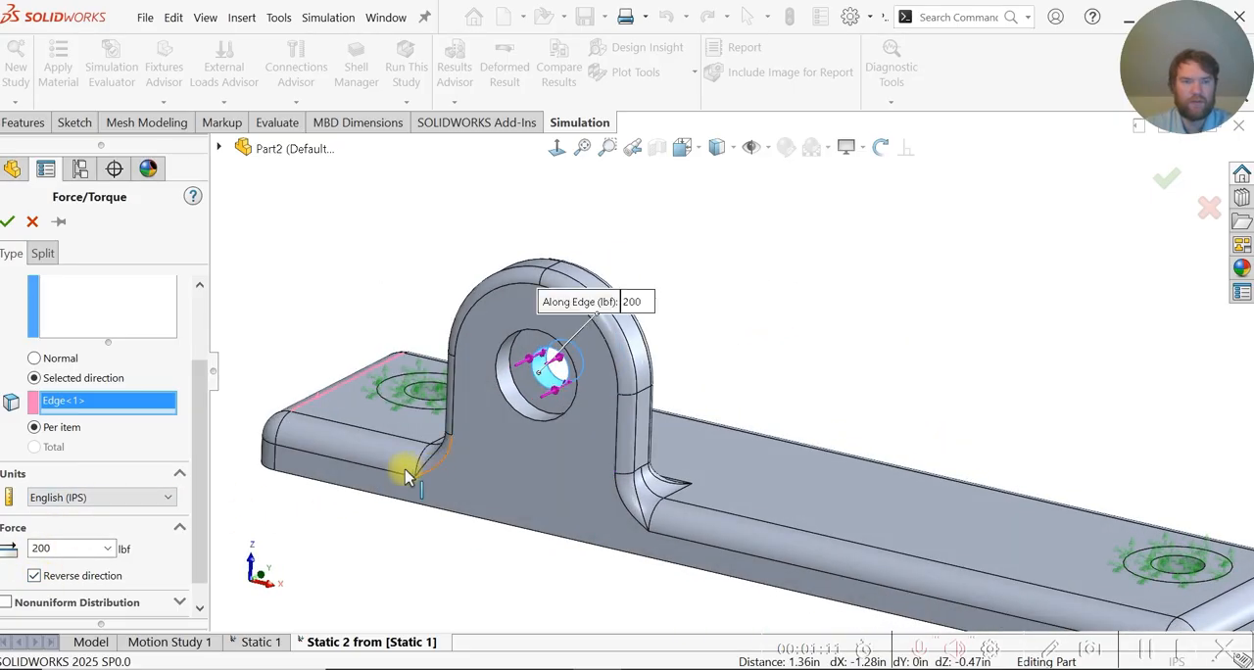
{"action": "left_click", "coordinate": [13, 226]}
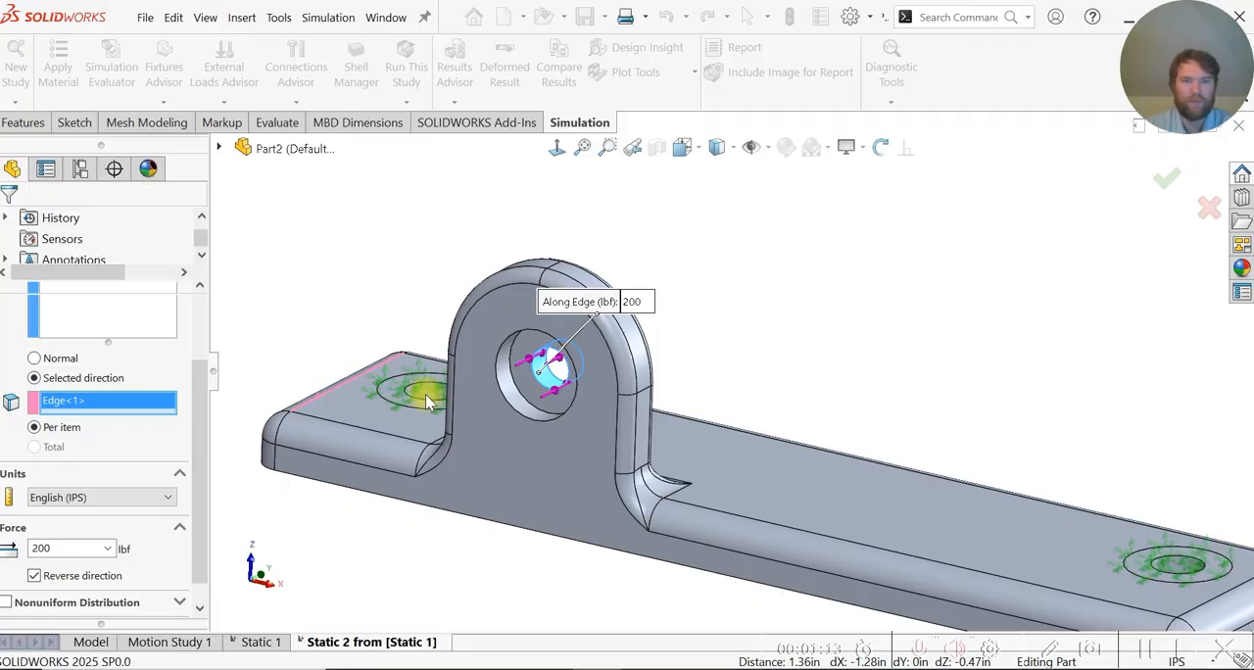
- Create the mesh with its density set about midway between coarse and fine
{"action": "key", "text": "f"}
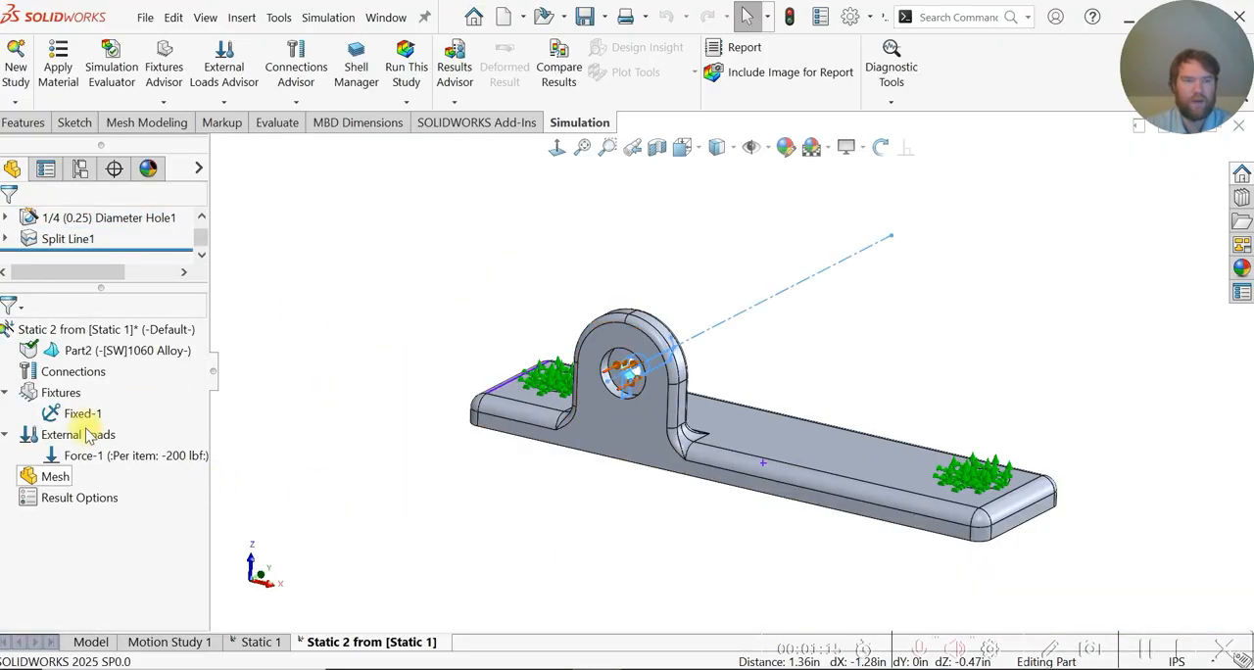
{"action": "right_click", "coordinate": [60, 477]}
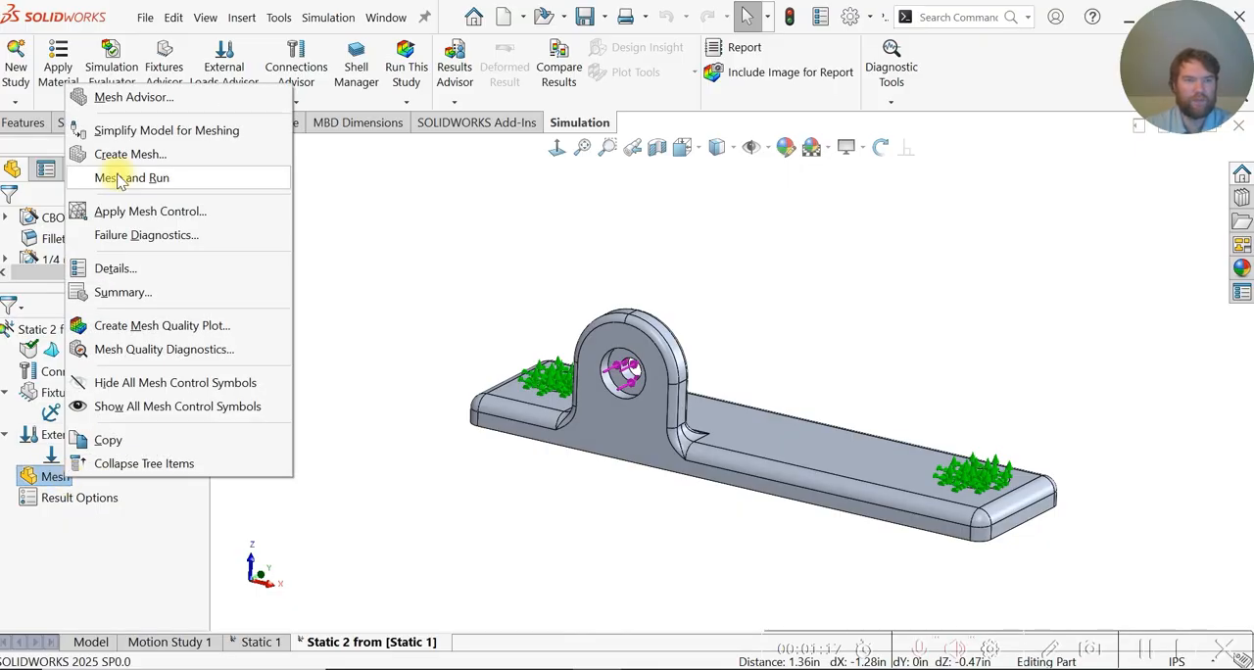
{"action": "left_click", "coordinate": [124, 155]}
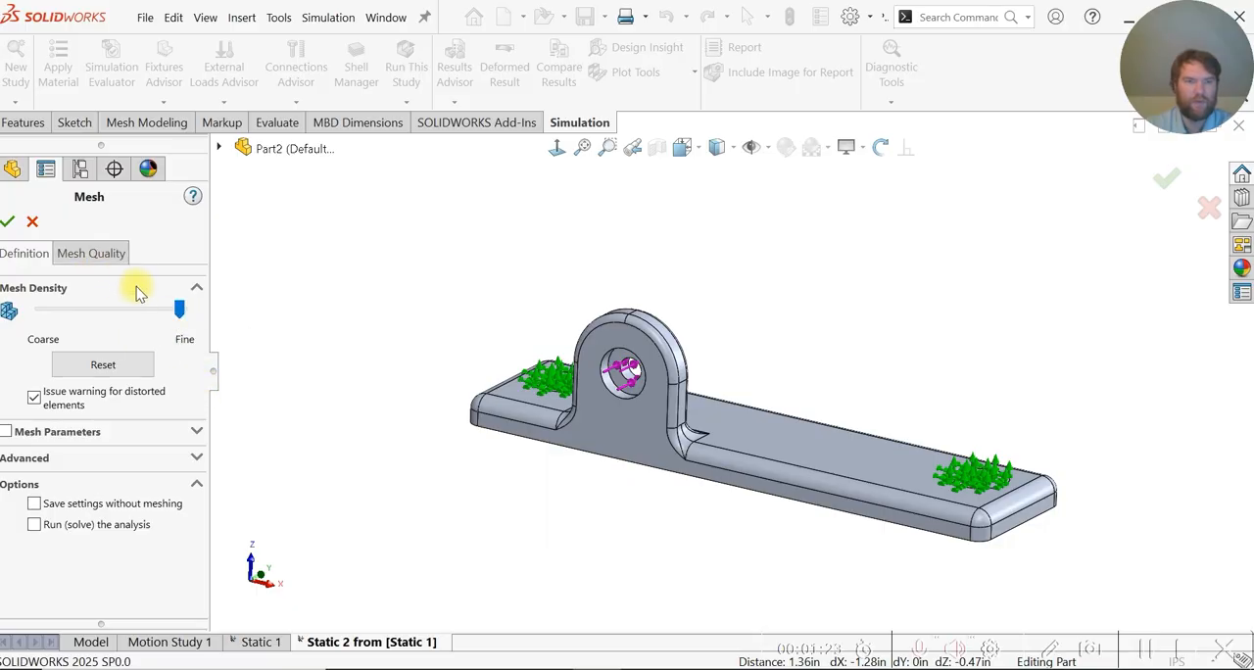
{"action": "left_click", "coordinate": [79, 254]}
{"action": "left_click", "coordinate": [23, 250]}
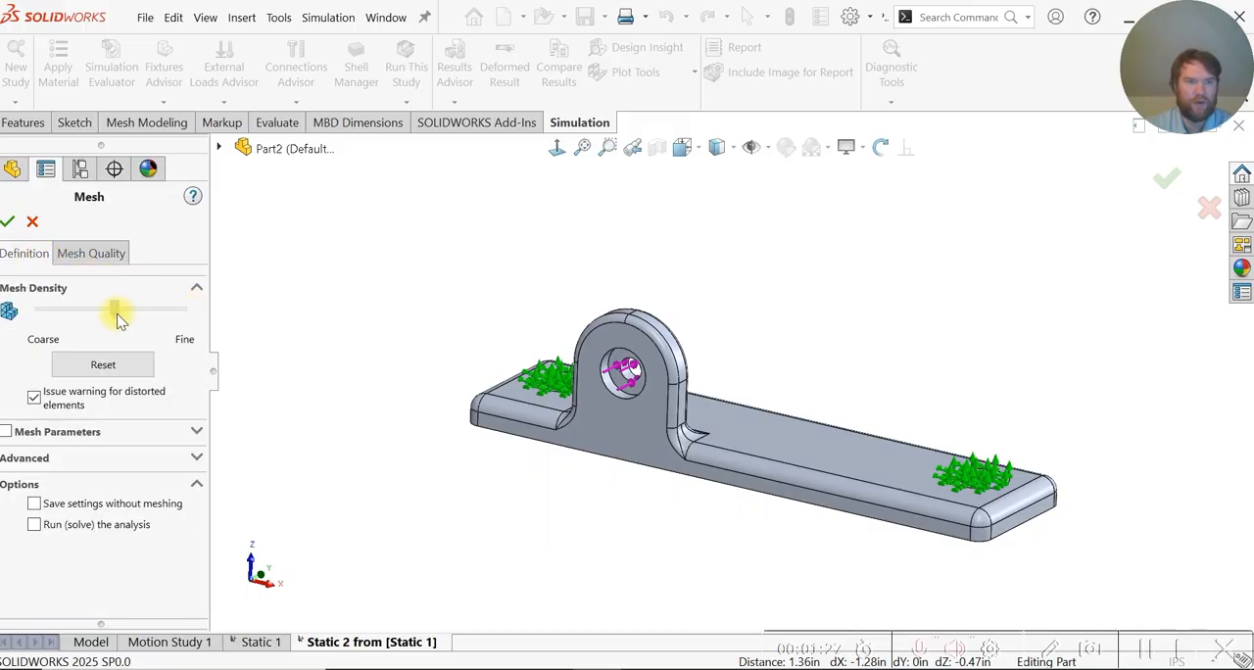
{"action": "left_click", "coordinate": [9, 225]}
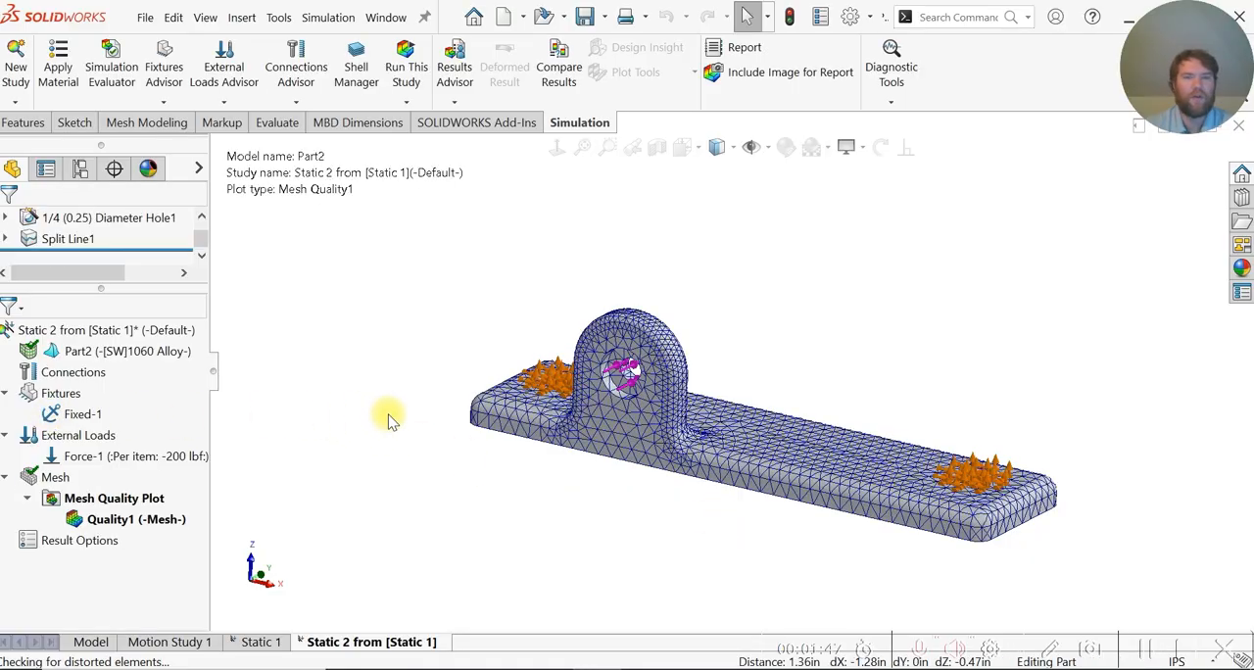
- Apply a mesh control with an element size of 0.04812377 in to the split ring face around the mounting hole nearest the lug
{"action": "middle_click_drag", "start_coordinate": [392, 422], "coordinate": [412, 461]}
{"action": "scroll", "coordinate": [481, 417], "scroll_direction": "down", "scroll_amount": 4}
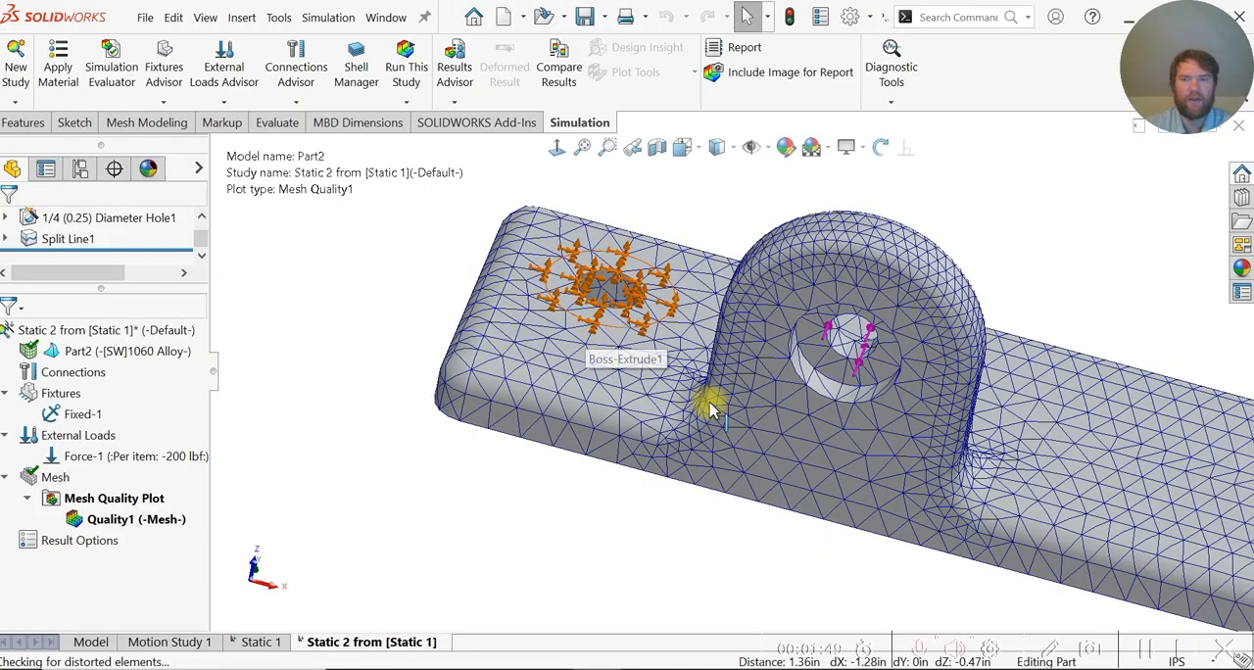
{"action": "scroll", "coordinate": [712, 406], "scroll_direction": "up", "scroll_amount": 2}
{"action": "scroll", "coordinate": [730, 318], "scroll_direction": "down", "scroll_amount": 3}
{"action": "middle_click_drag", "start_coordinate": [644, 282], "coordinate": [699, 383]}
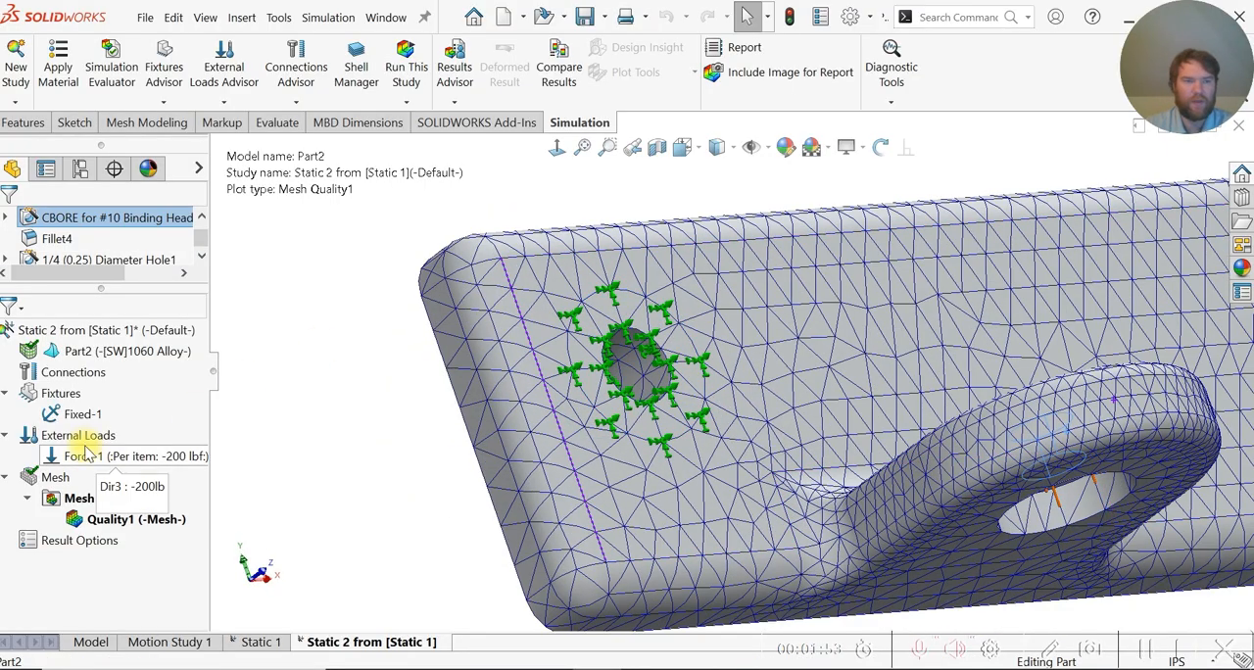
{"action": "right_click", "coordinate": [56, 478]}
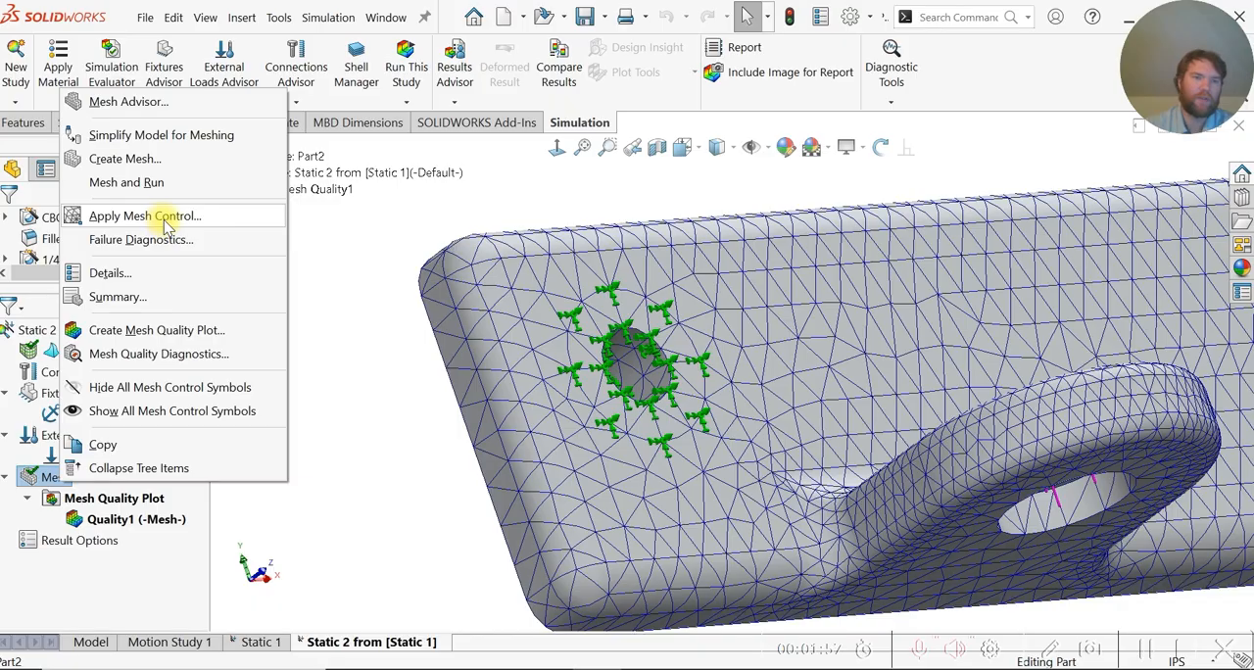
{"action": "left_click", "coordinate": [172, 218]}
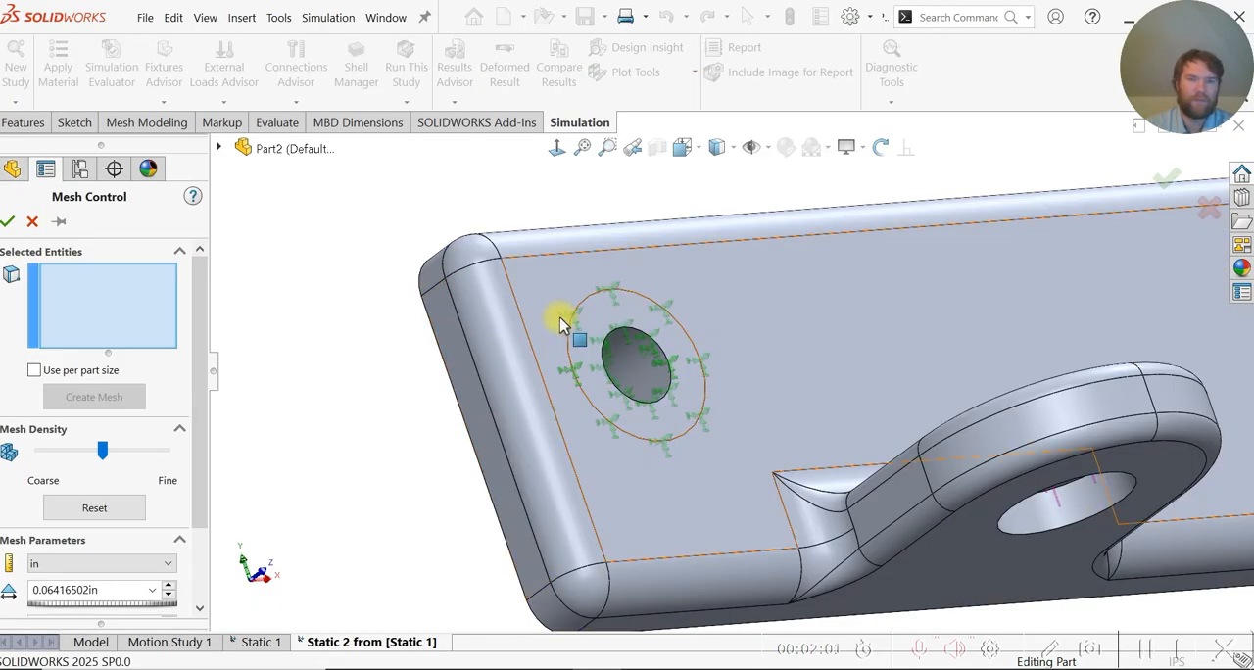
{"action": "left_click", "coordinate": [663, 406]}
{"action": "scroll", "coordinate": [663, 406], "scroll_direction": "up", "scroll_amount": 5}
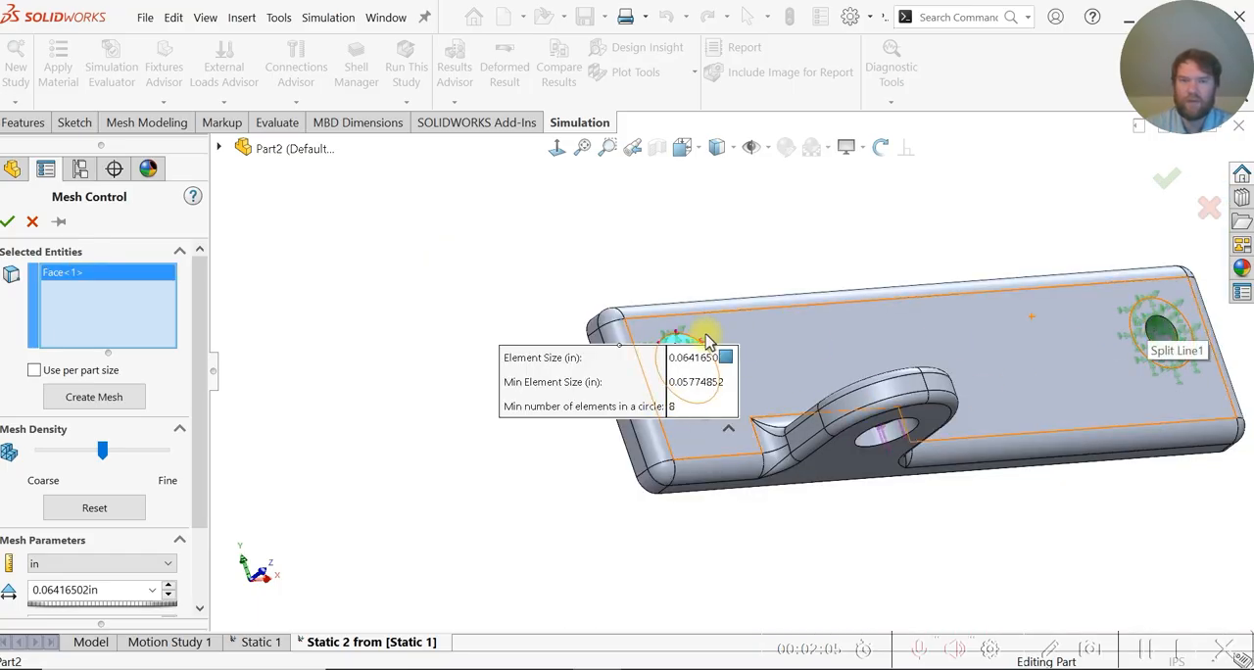
{"action": "scroll", "coordinate": [705, 334], "scroll_direction": "down", "scroll_amount": 3}
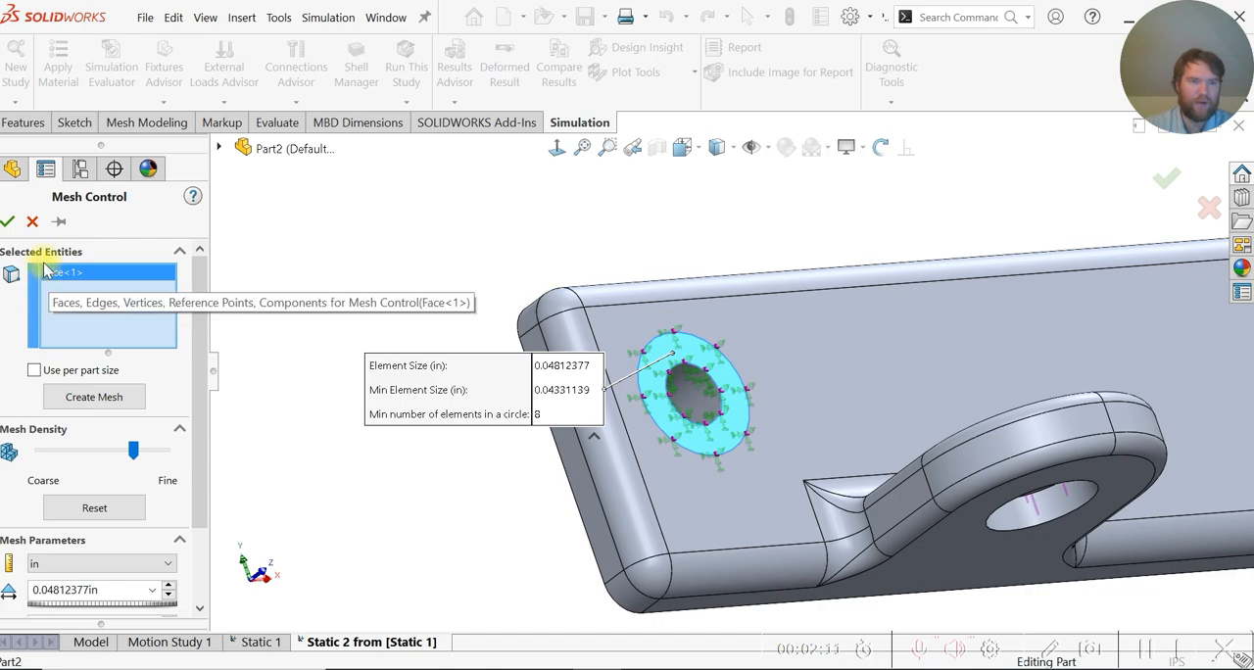
{"action": "left_click", "coordinate": [9, 223]}
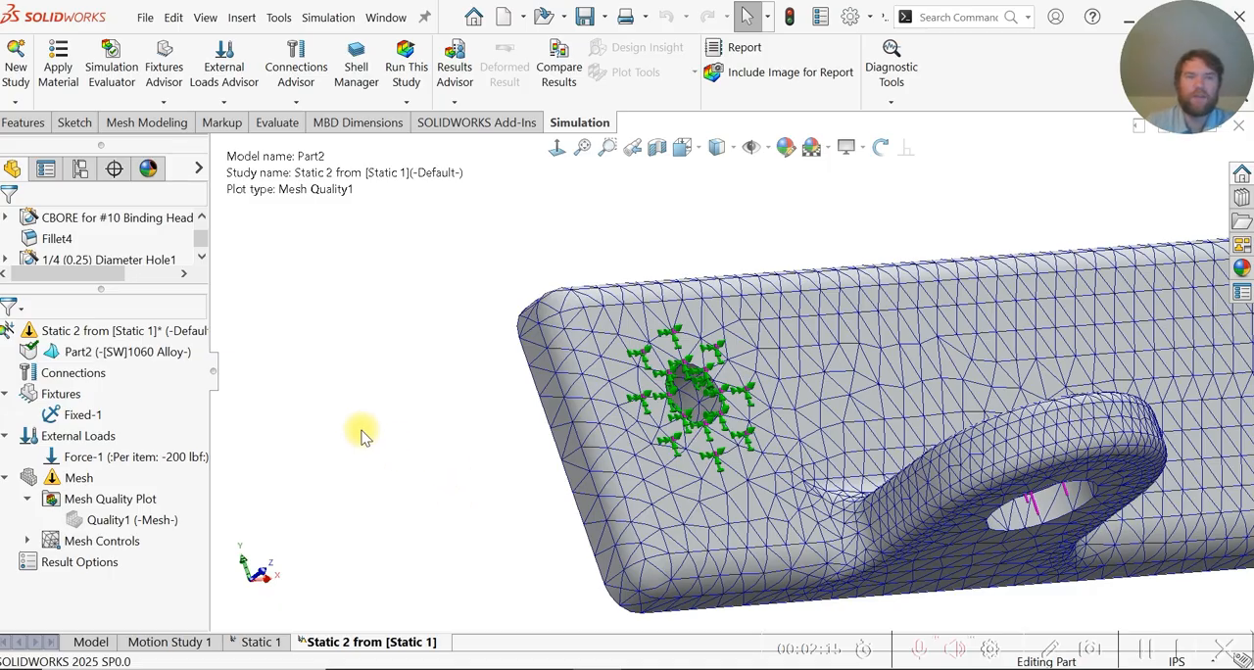
- Remesh the bracket and run the static study, continuing with the results folder on the external drive
{"action": "right_click", "coordinate": [72, 479]}
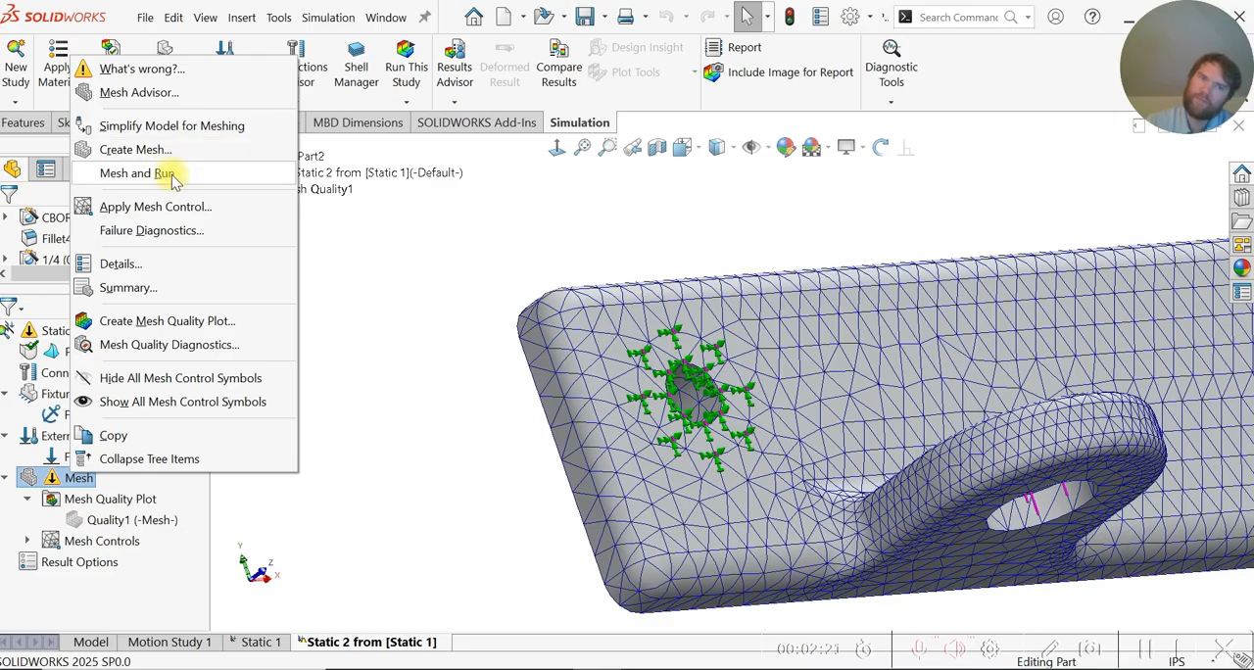
{"action": "left_click", "coordinate": [166, 173]}
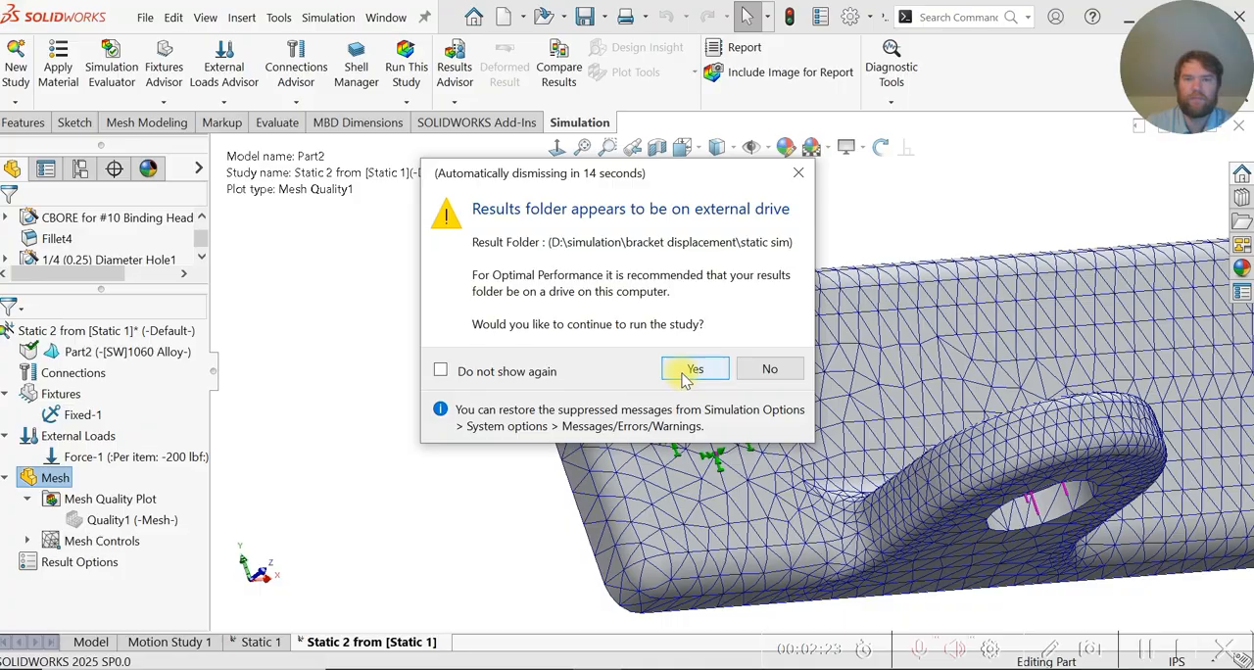
{"action": "left_click", "coordinate": [691, 370]}
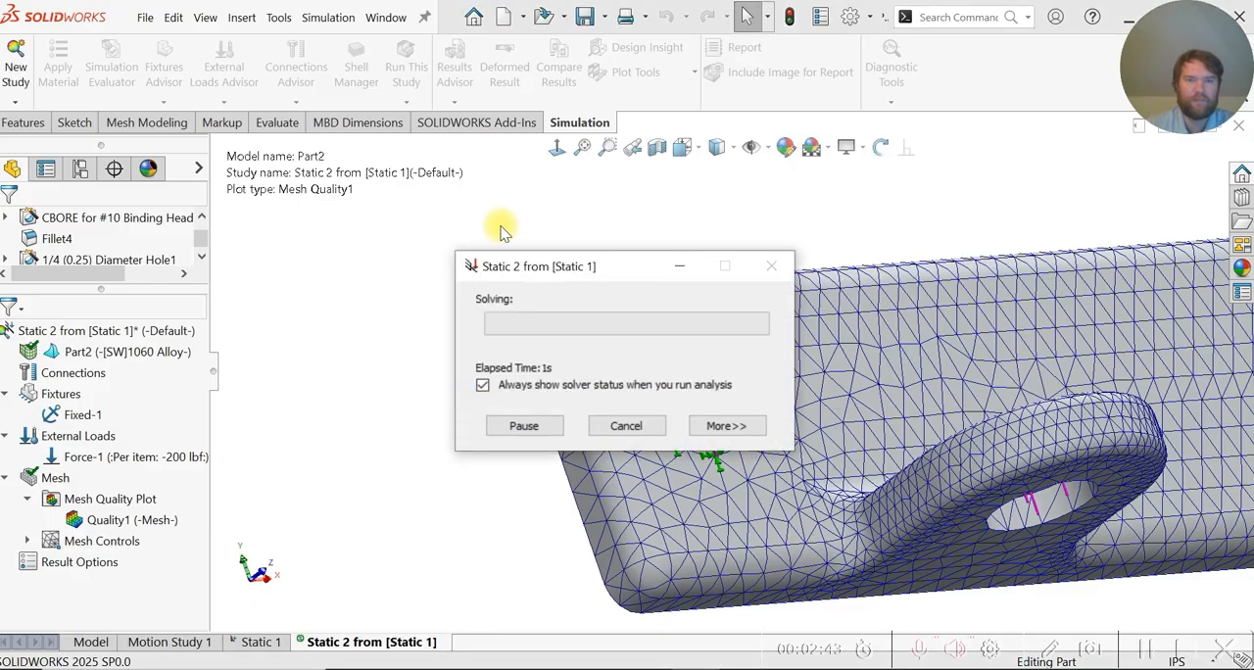
{"action": "left_click_drag", "start_coordinate": [548, 268], "coordinate": [287, 214]}
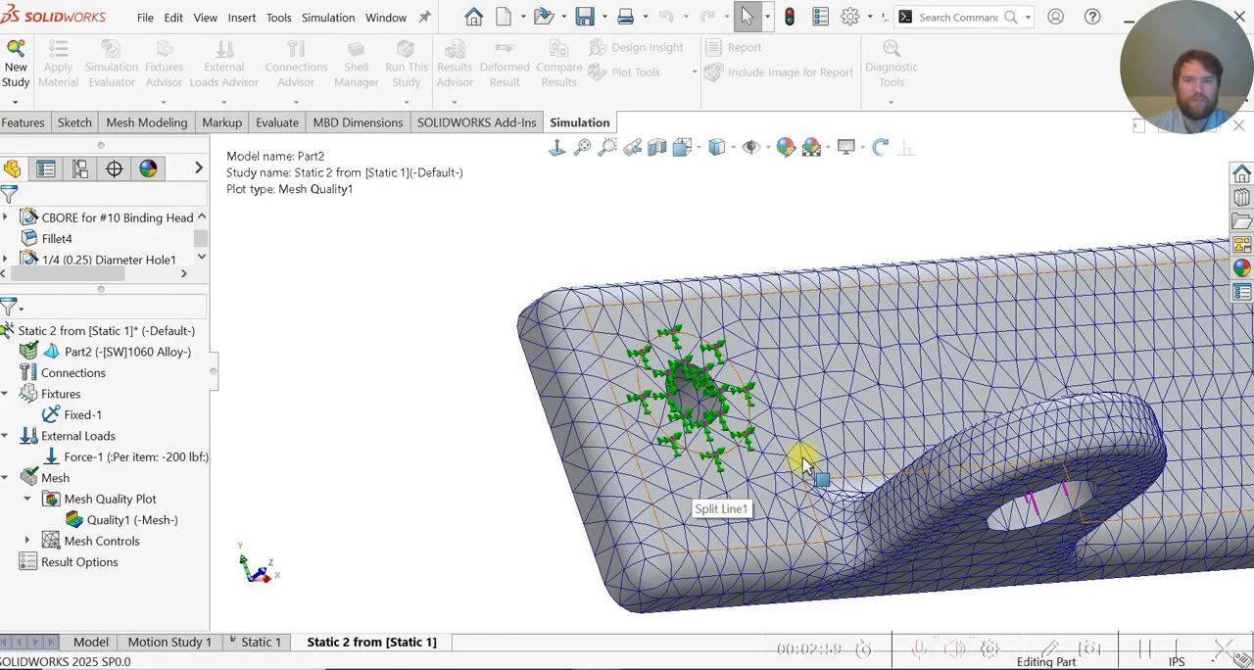
- Examine the von Mises stress distribution around the fixed ring face and the base of the lug
{"action": "scroll", "coordinate": [800, 458], "scroll_direction": "down", "scroll_amount": 2}
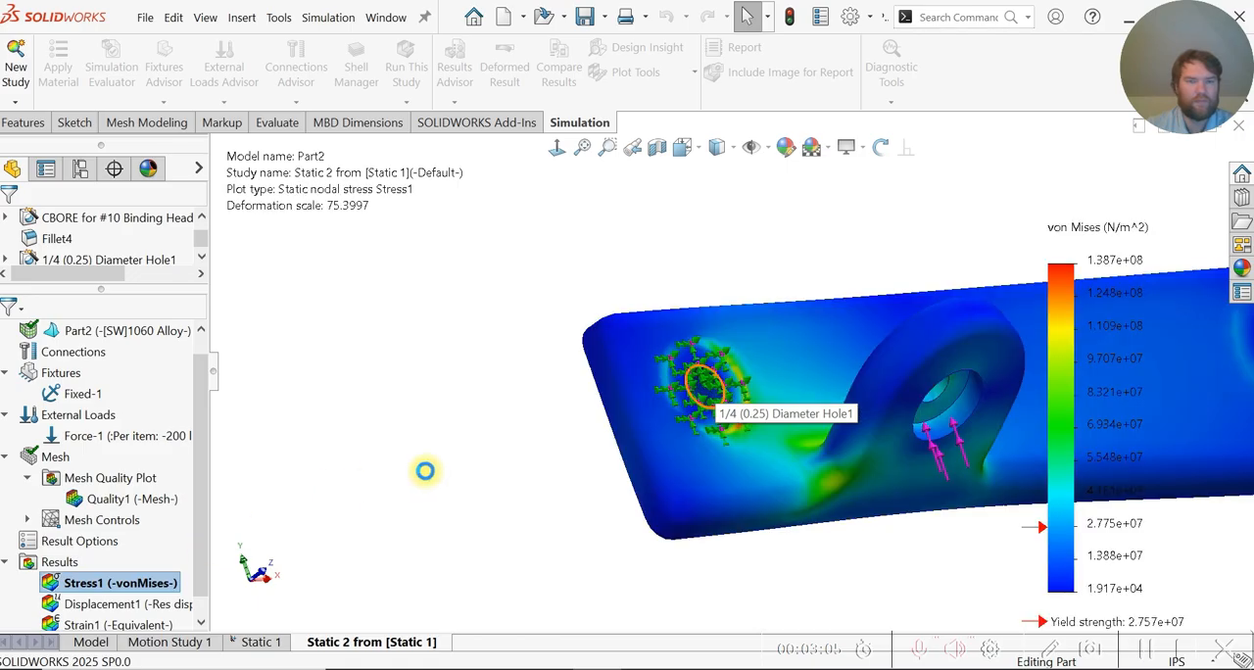
{"action": "middle_click_drag", "start_coordinate": [383, 412], "coordinate": [433, 420]}
{"action": "middle_click_drag", "start_coordinate": [793, 398], "coordinate": [686, 397]}
{"action": "scroll", "coordinate": [683, 397], "scroll_direction": "down", "scroll_amount": 3}
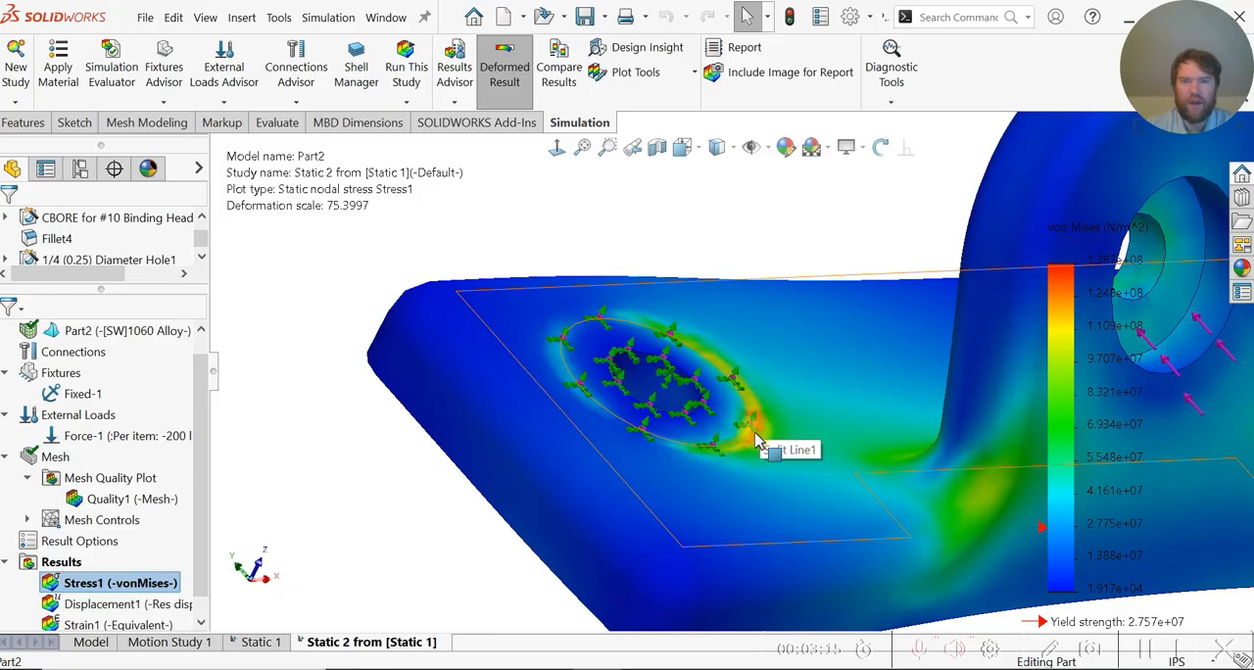
{"action": "scroll", "coordinate": [755, 441], "scroll_direction": "up", "scroll_amount": 3}
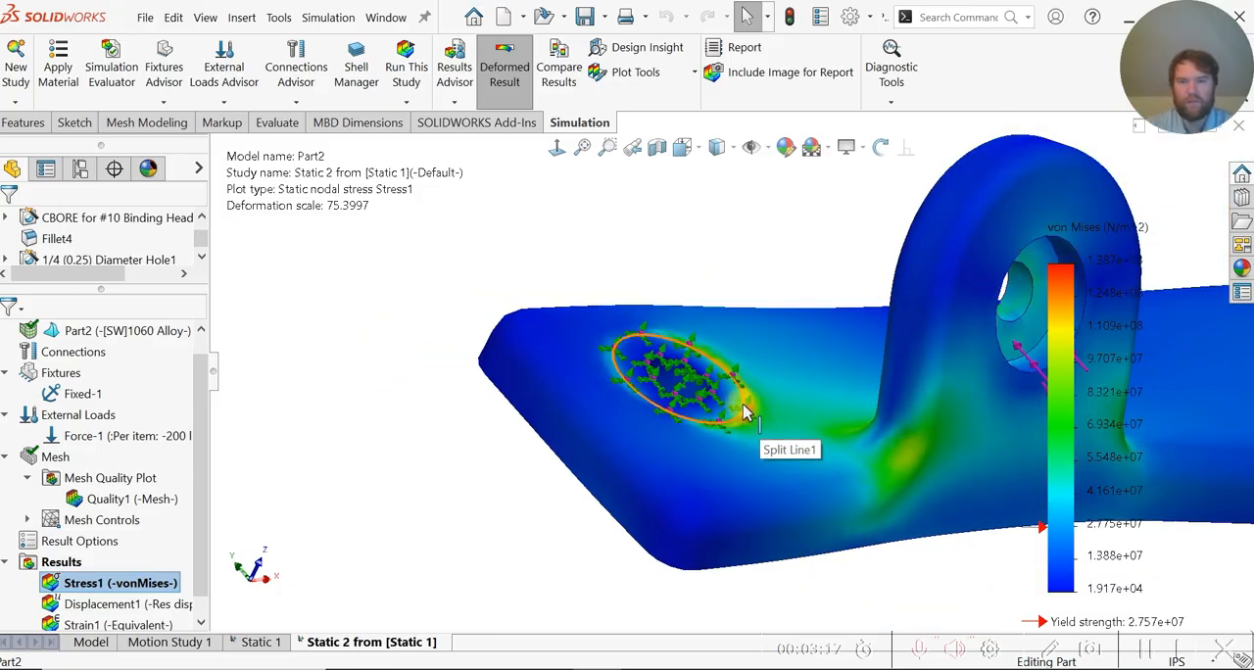
- Examine the stress plot and mesh around the fixed ring, the base of the lug and the bracket's far mounting hole
{"action": "middle_click_drag", "start_coordinate": [686, 390], "coordinate": [734, 440]}
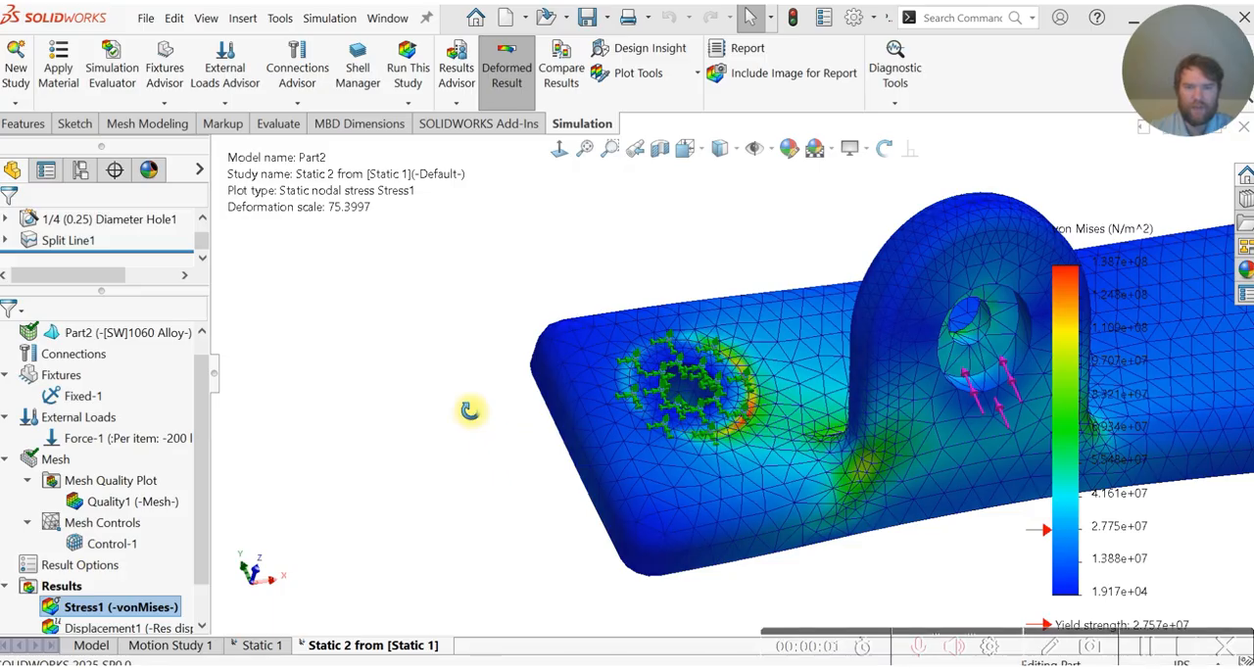
{"action": "scroll", "coordinate": [686, 392], "scroll_direction": "down", "scroll_amount": 10}
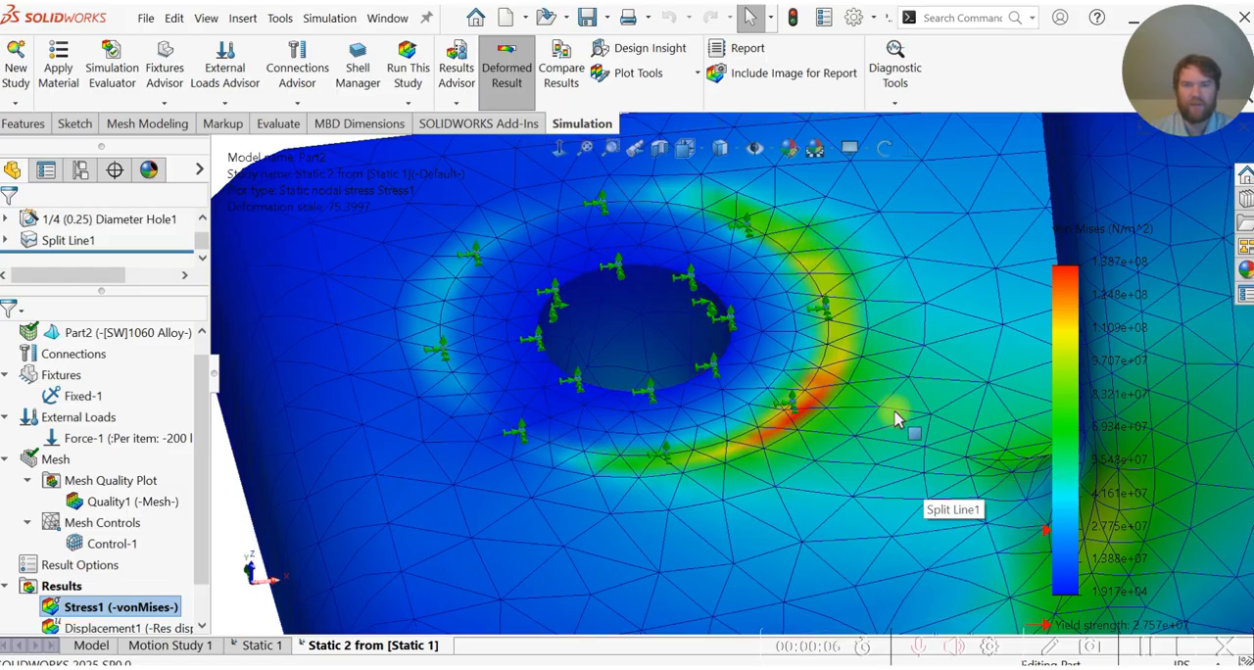
{"action": "scroll", "coordinate": [895, 419], "scroll_direction": "up", "scroll_amount": 3}
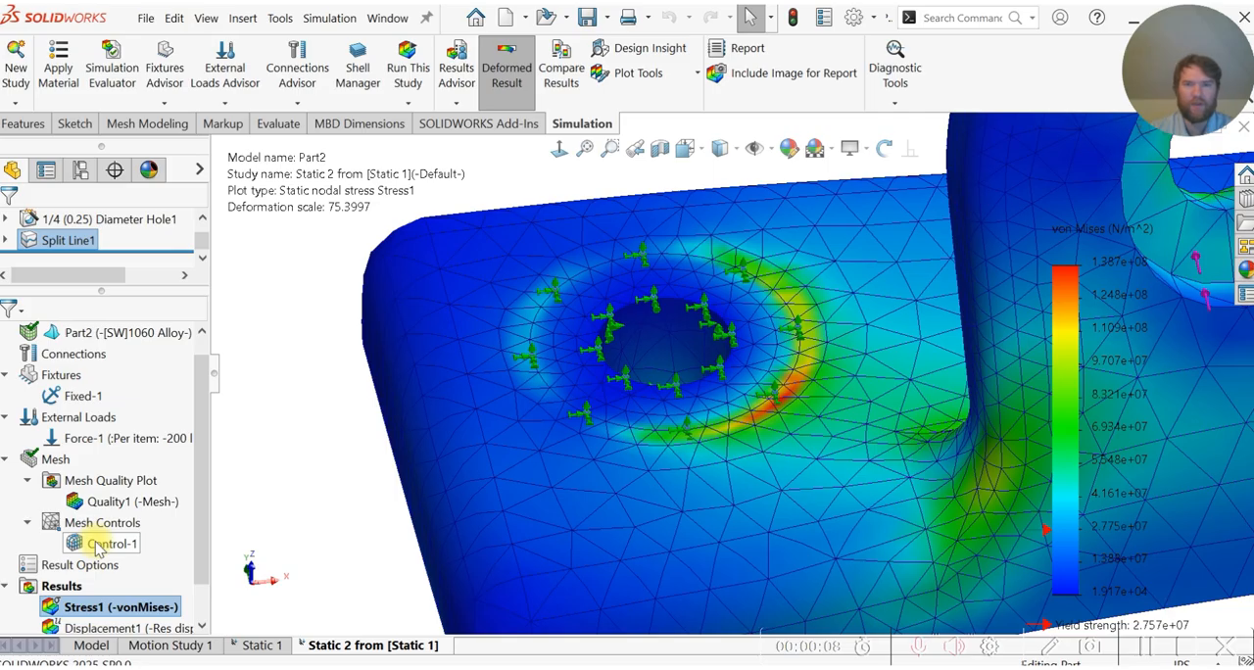
{"action": "scroll", "coordinate": [712, 385], "scroll_direction": "down", "scroll_amount": 2}
{"action": "scroll", "coordinate": [797, 396], "scroll_direction": "up", "scroll_amount": 5}
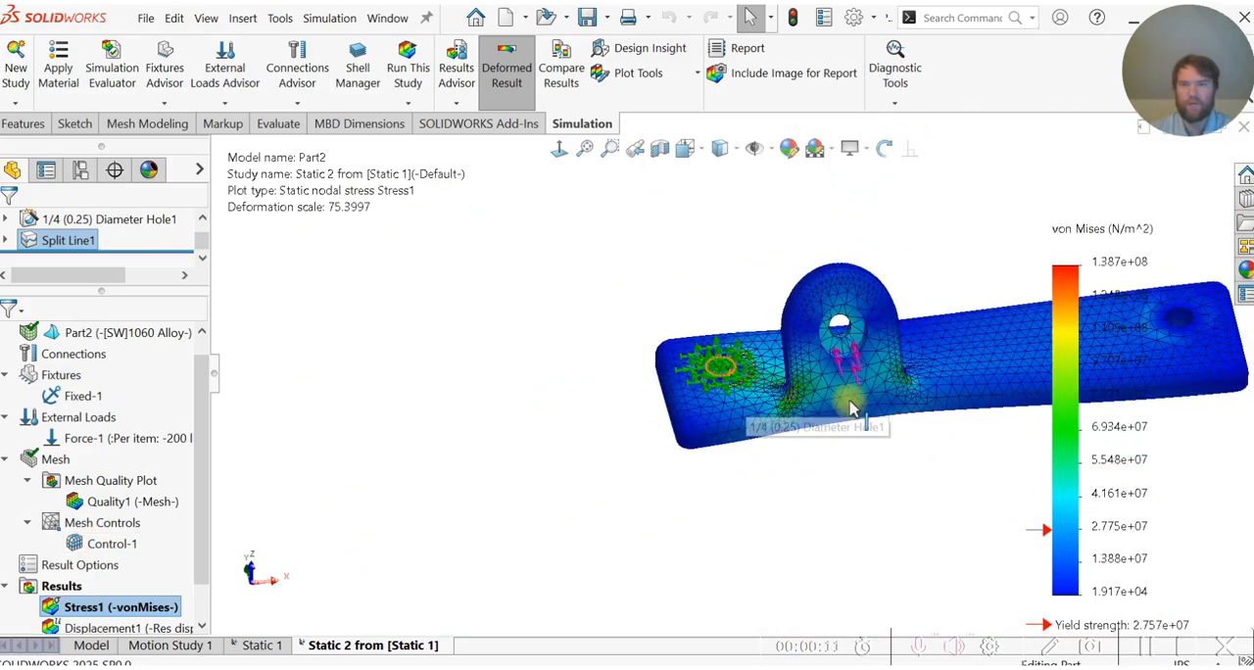
{"action": "scroll", "coordinate": [959, 366], "scroll_direction": "down", "scroll_amount": 1}
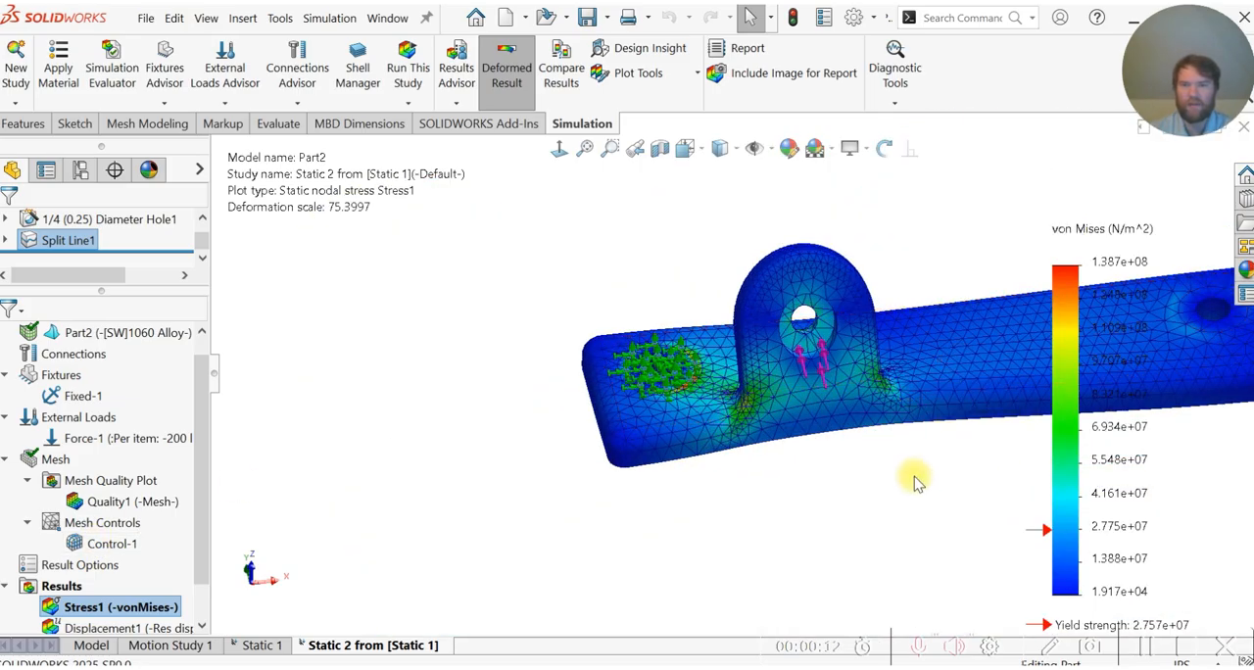
{"action": "middle_click_drag", "start_coordinate": [902, 485], "coordinate": [897, 479]}
{"action": "scroll", "coordinate": [1159, 272], "scroll_direction": "down", "scroll_amount": 6}
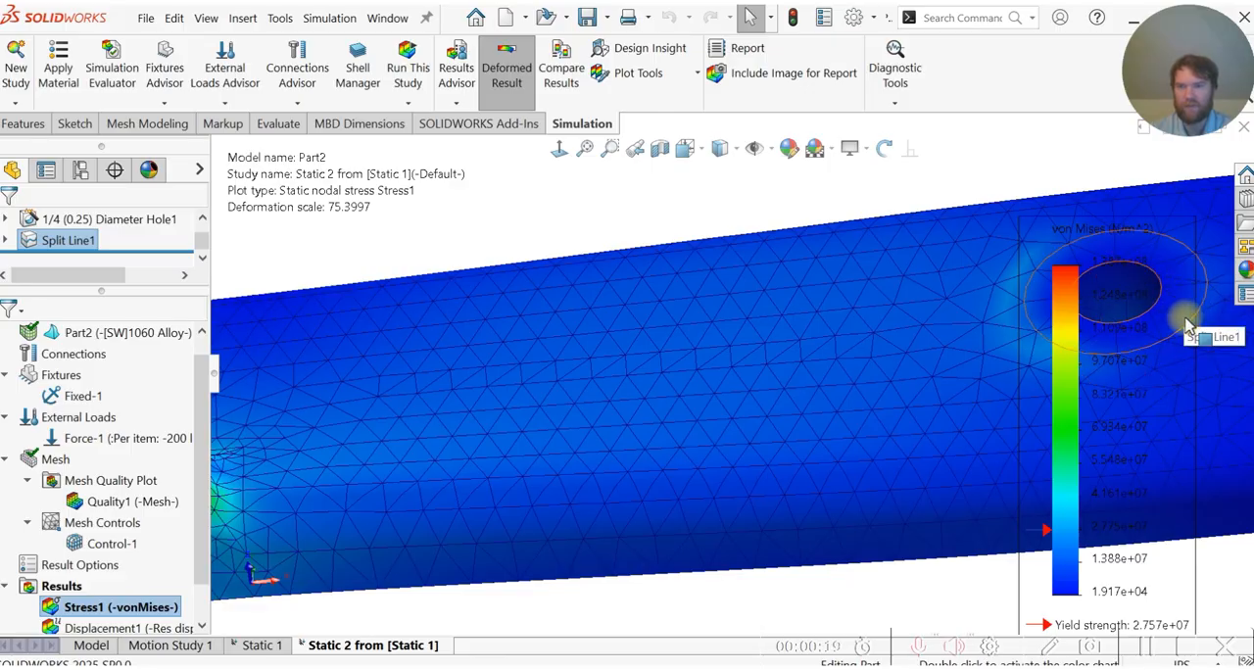
{"action": "scroll", "coordinate": [1186, 327], "scroll_direction": "up", "scroll_amount": 2}
{"action": "scroll", "coordinate": [429, 418], "scroll_direction": "up", "scroll_amount": 3}
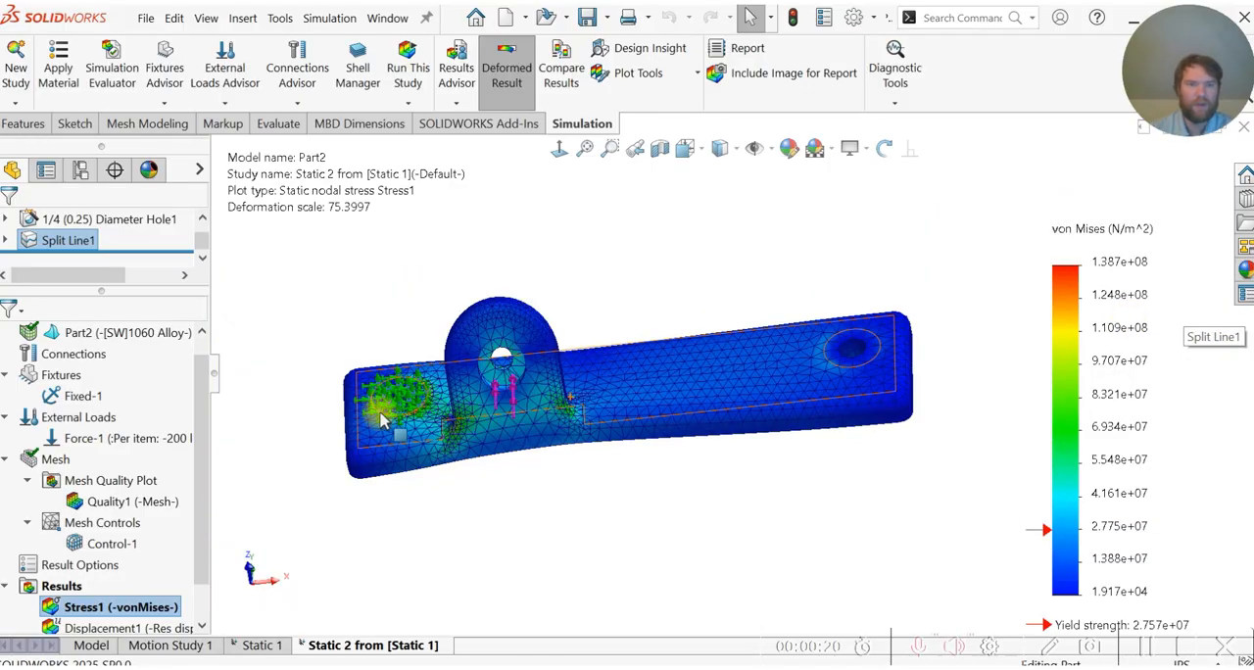
{"action": "scroll", "coordinate": [382, 413], "scroll_direction": "down", "scroll_amount": 4}
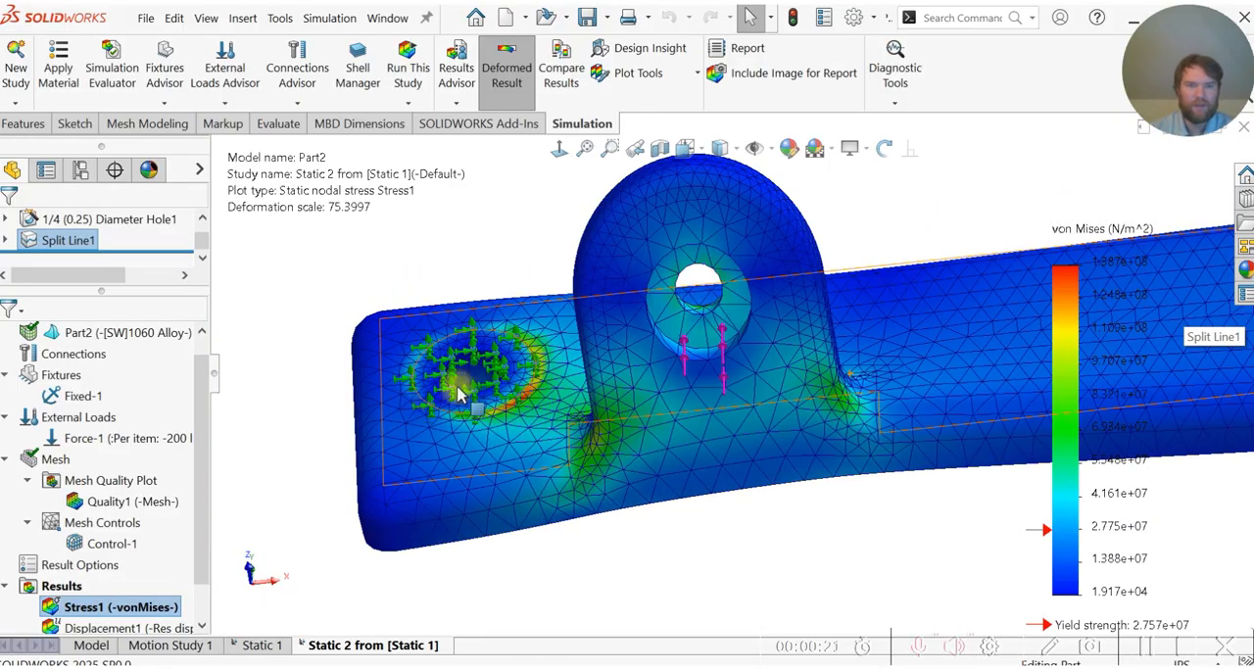
- Set the von Mises stress plot's display units to ksi
{"action": "right_click", "coordinate": [1088, 358]}
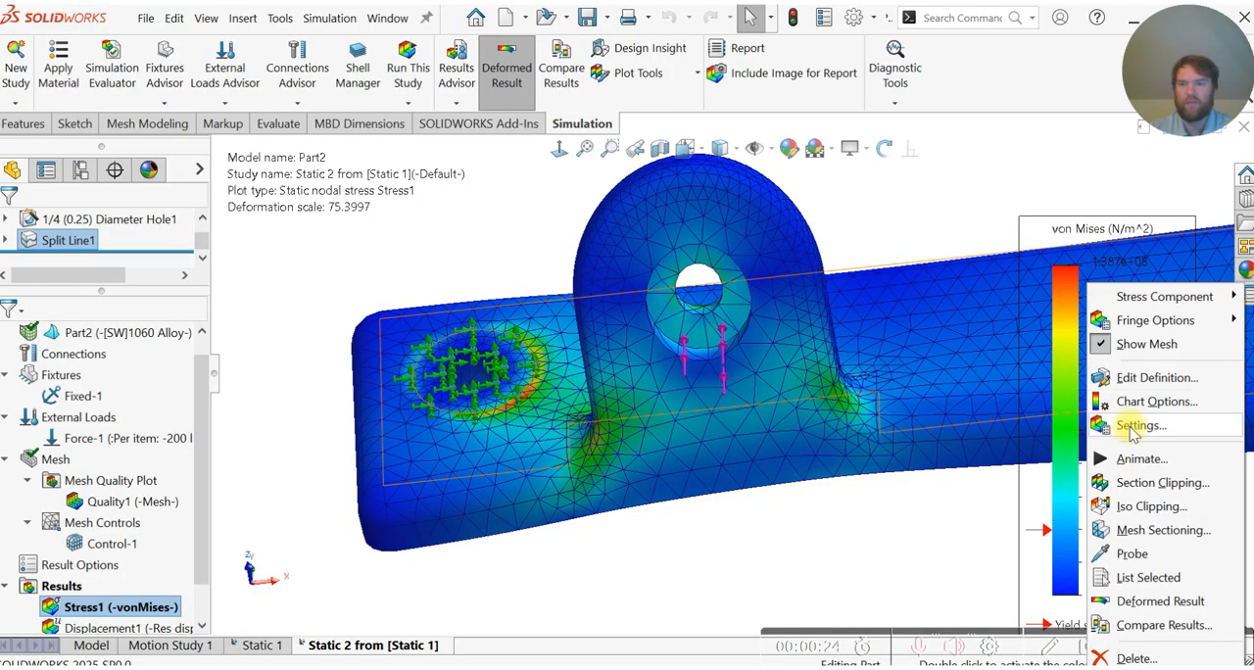
{"action": "left_click", "coordinate": [1132, 426]}
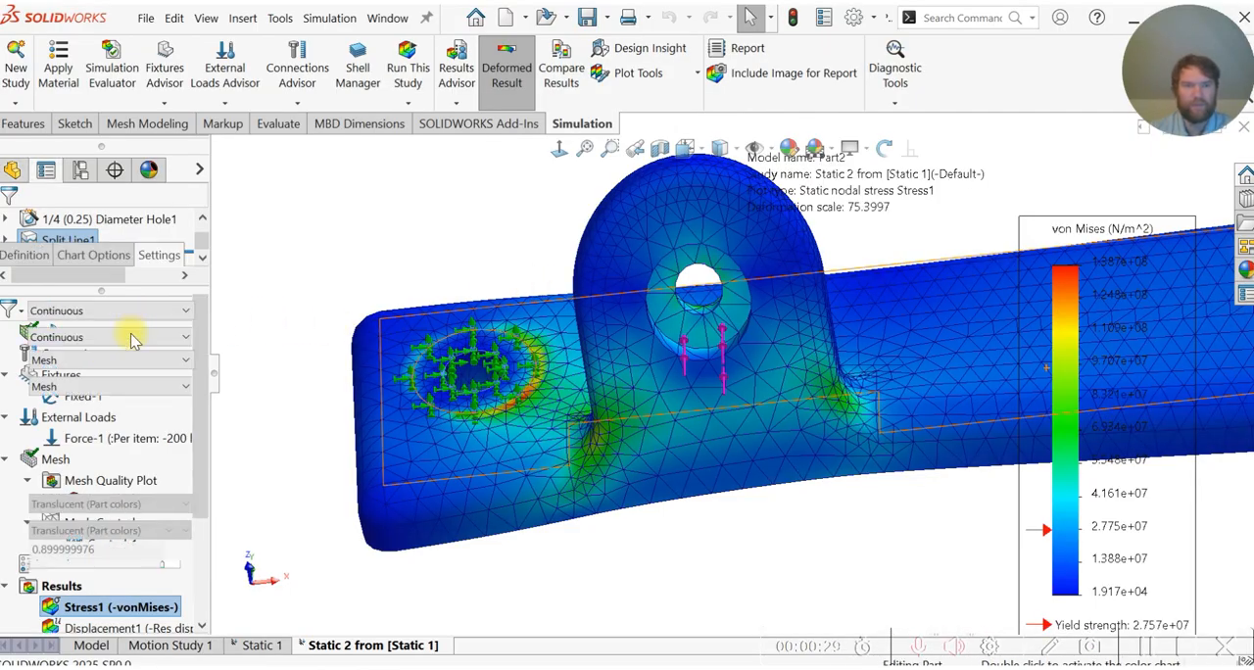
{"action": "left_click", "coordinate": [96, 257]}
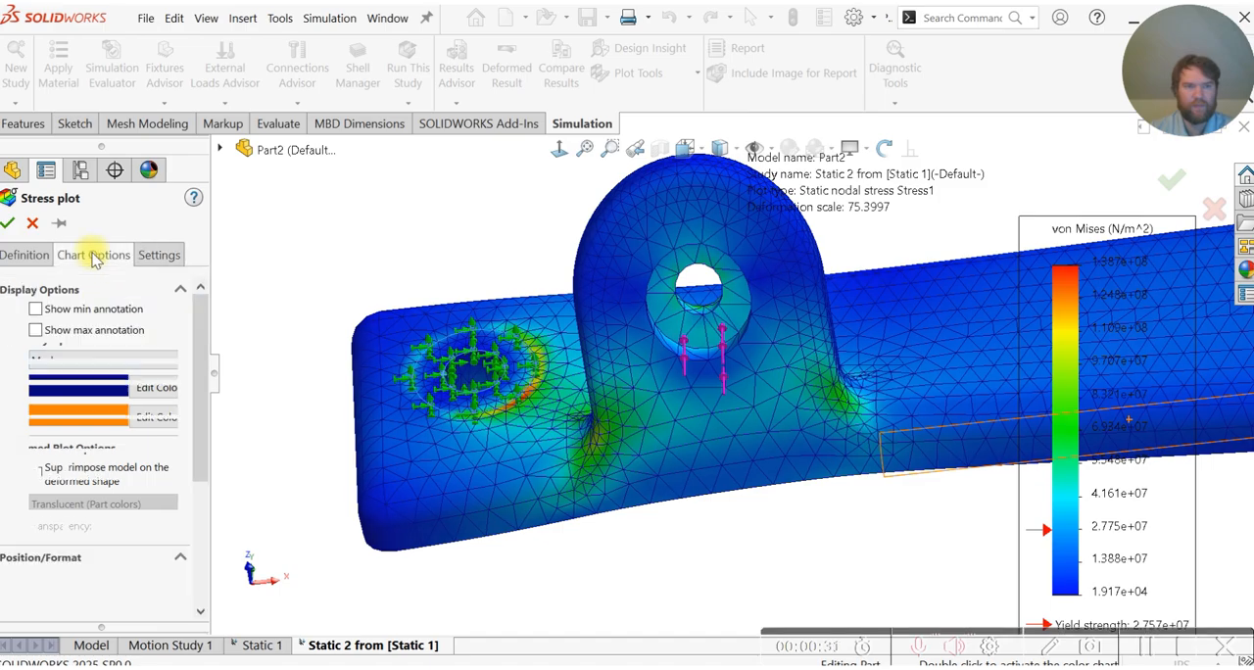
{"action": "left_click", "coordinate": [26, 255]}
{"action": "left_click", "coordinate": [71, 341]}
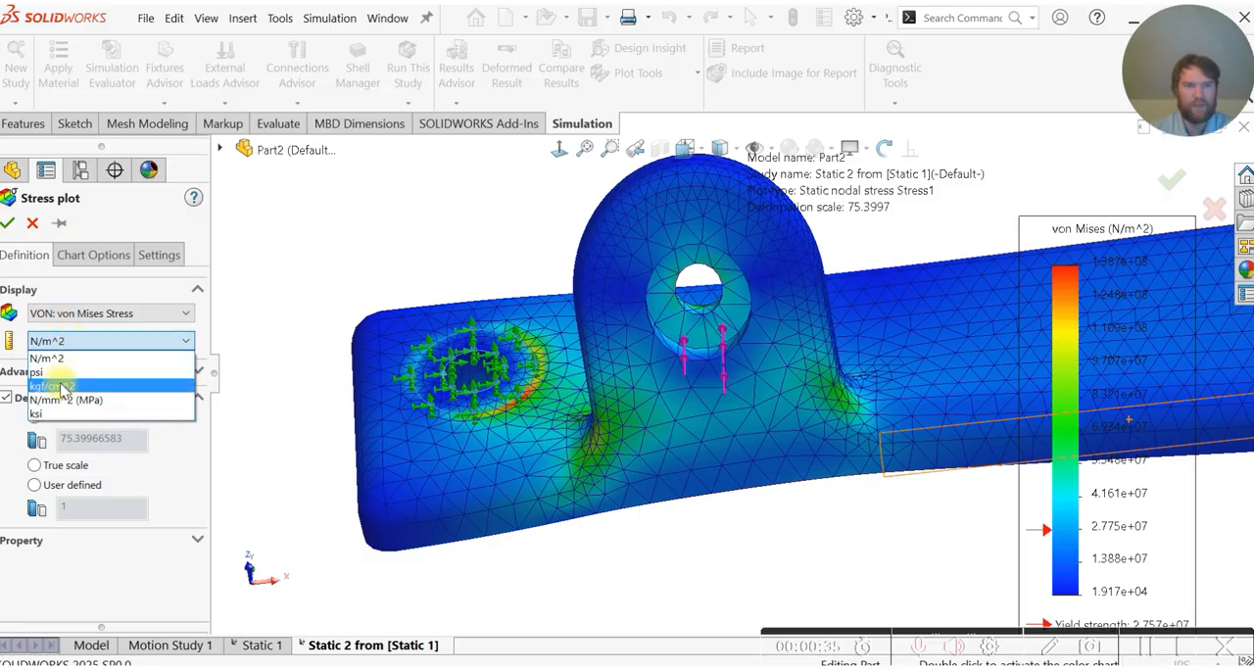
{"action": "left_click", "coordinate": [61, 414]}
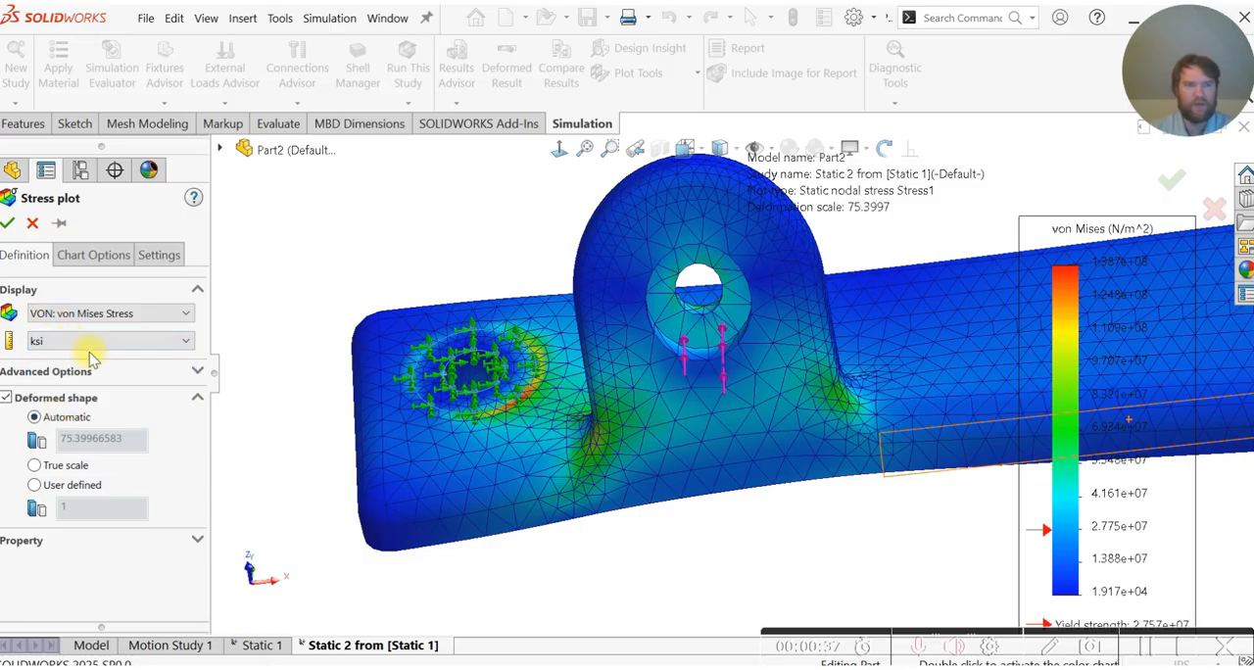
- Show the maximum stress annotation and place its label above the fixed end of the bracket, clear of the model
{"action": "left_click", "coordinate": [94, 256]}
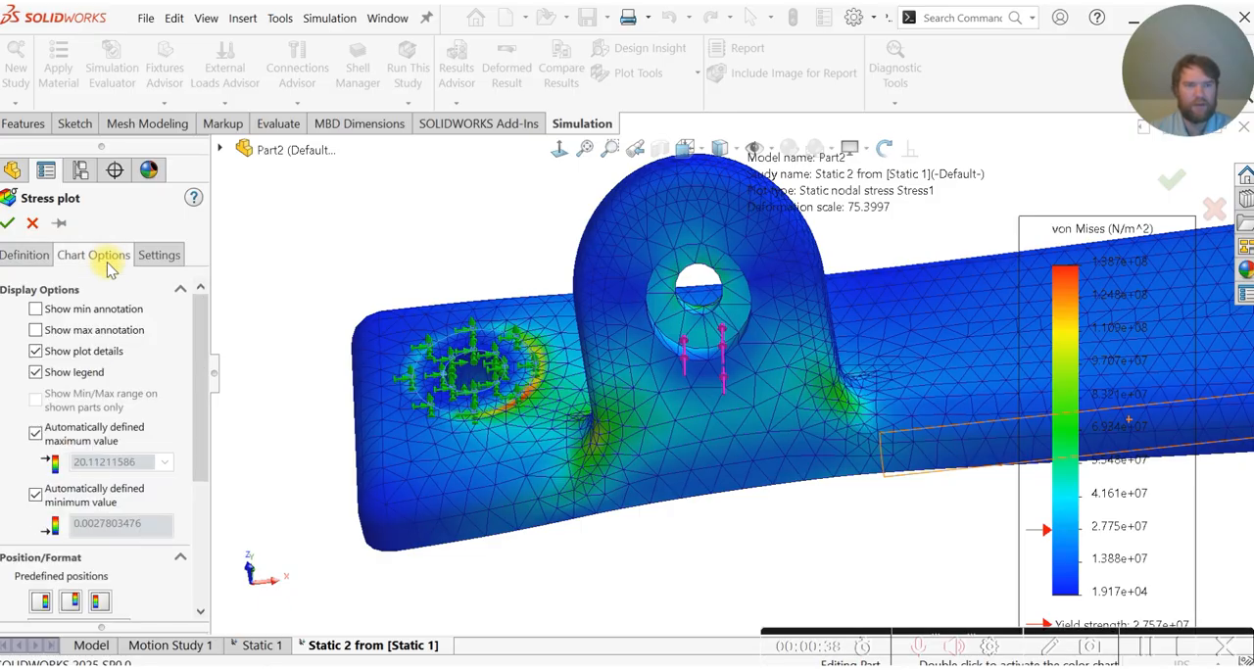
{"action": "left_click", "coordinate": [74, 331]}
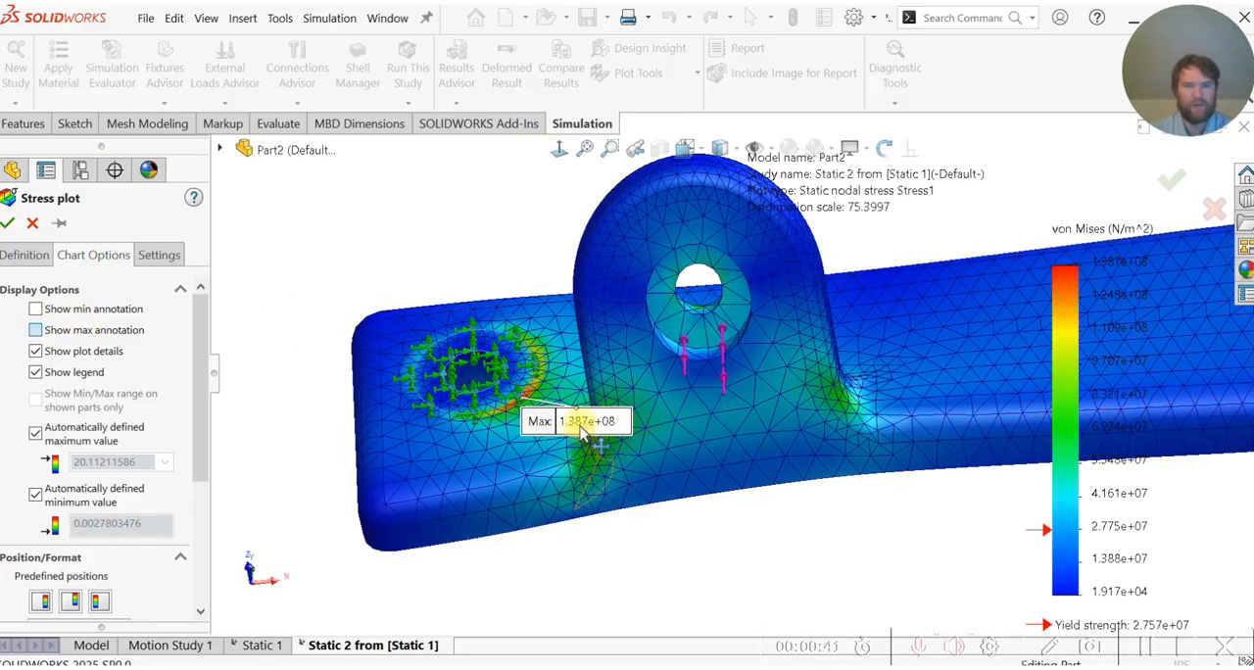
{"action": "left_click_drag", "start_coordinate": [470, 285], "coordinate": [421, 210]}
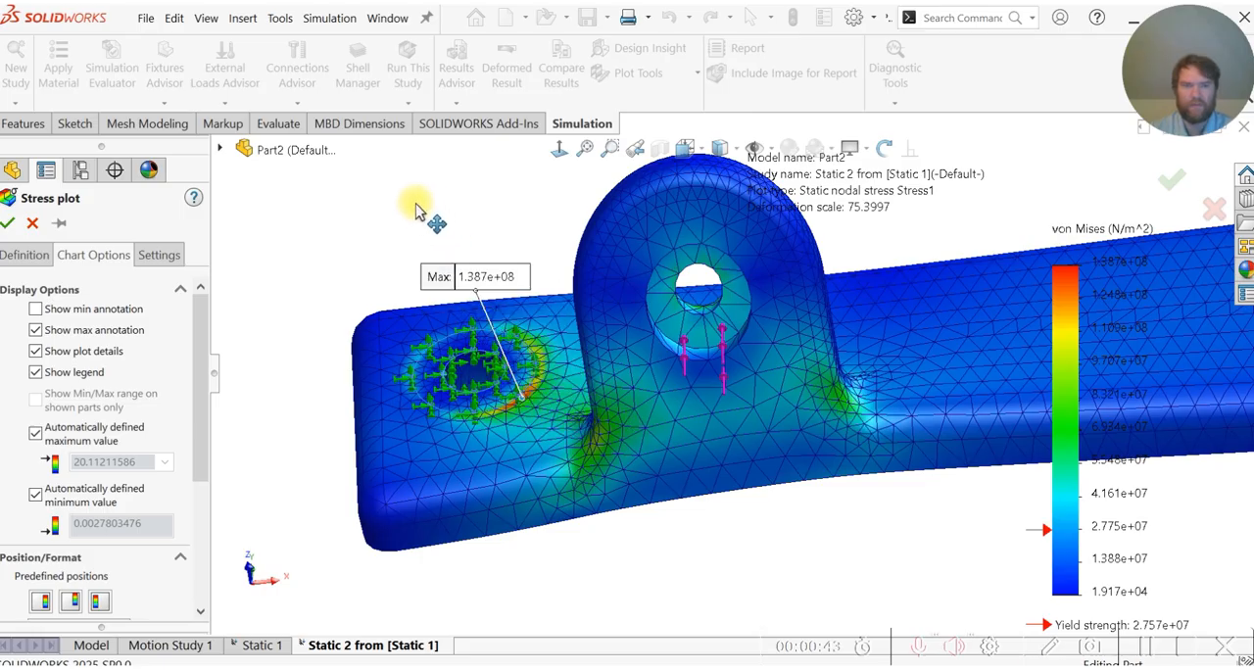
{"action": "left_click_drag", "start_coordinate": [473, 257], "coordinate": [471, 249]}
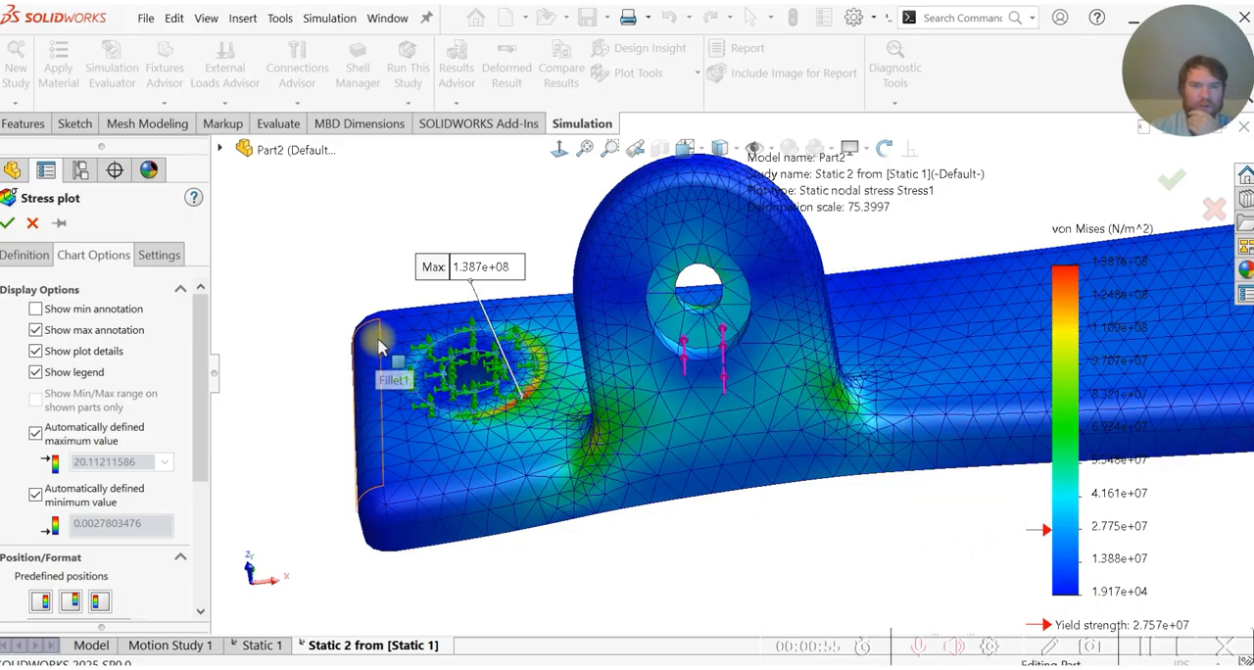
{"action": "left_click", "coordinate": [8, 225]}
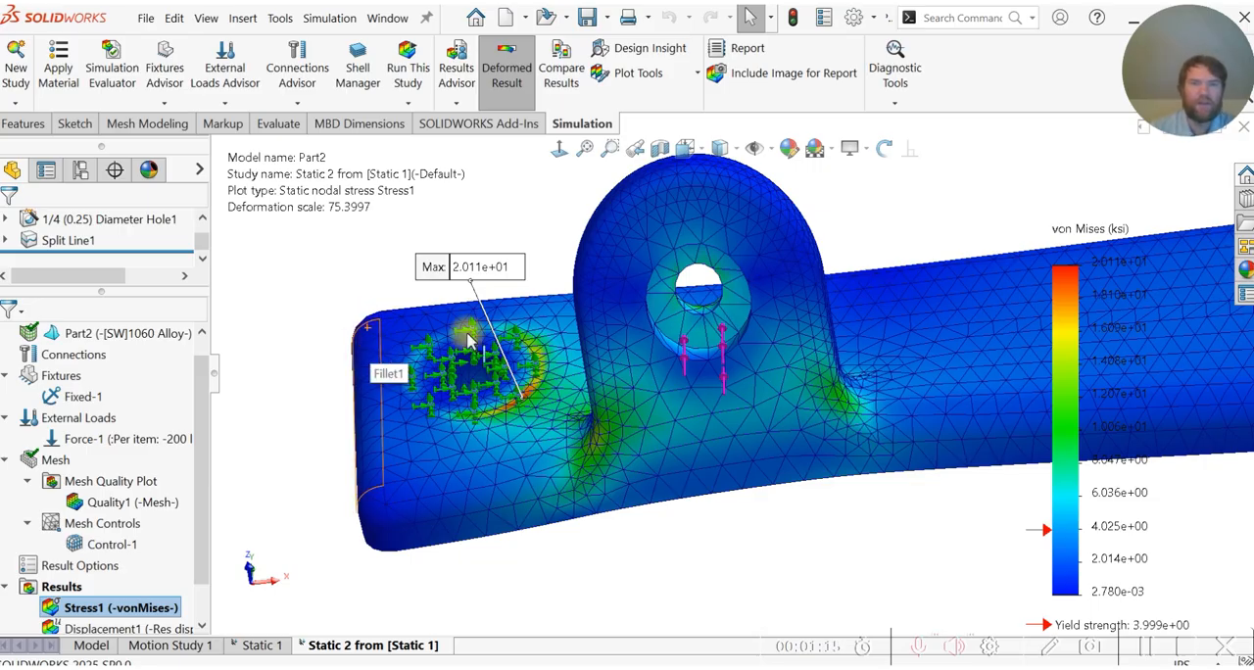
- Begin a pressure load normal to the flat floor of the lug's counterbore
{"action": "scroll", "coordinate": [493, 287], "scroll_direction": "down", "scroll_amount": 2}
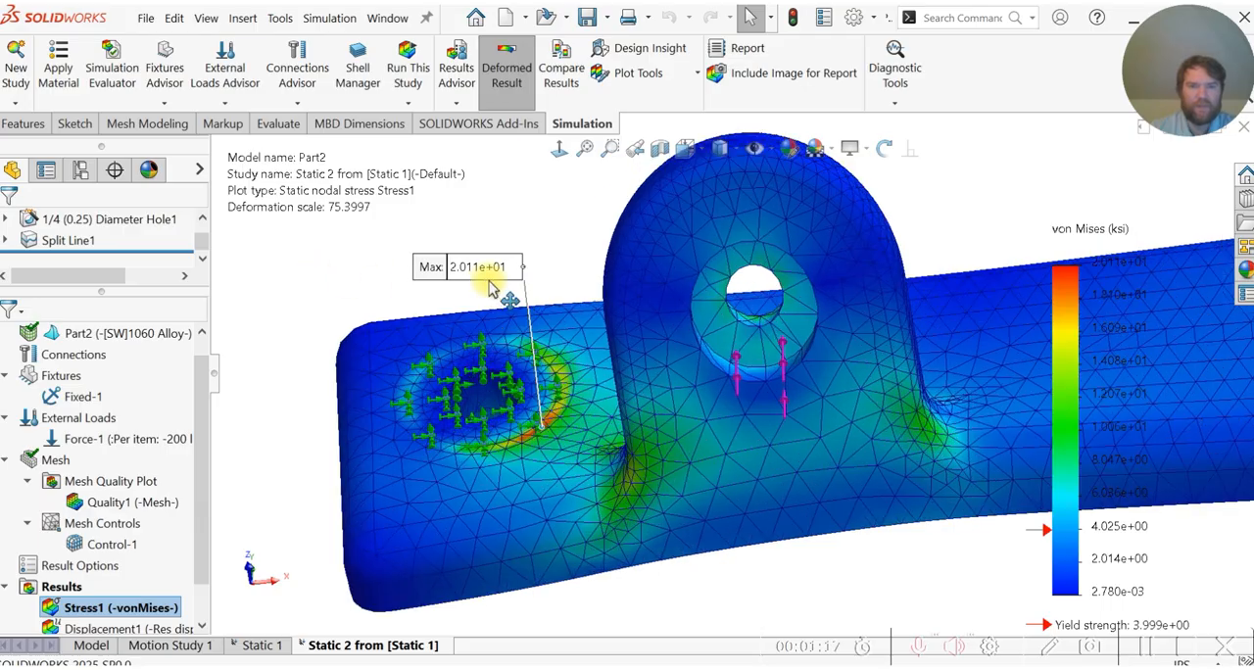
{"action": "scroll", "coordinate": [493, 287], "scroll_direction": "up", "scroll_amount": 2}
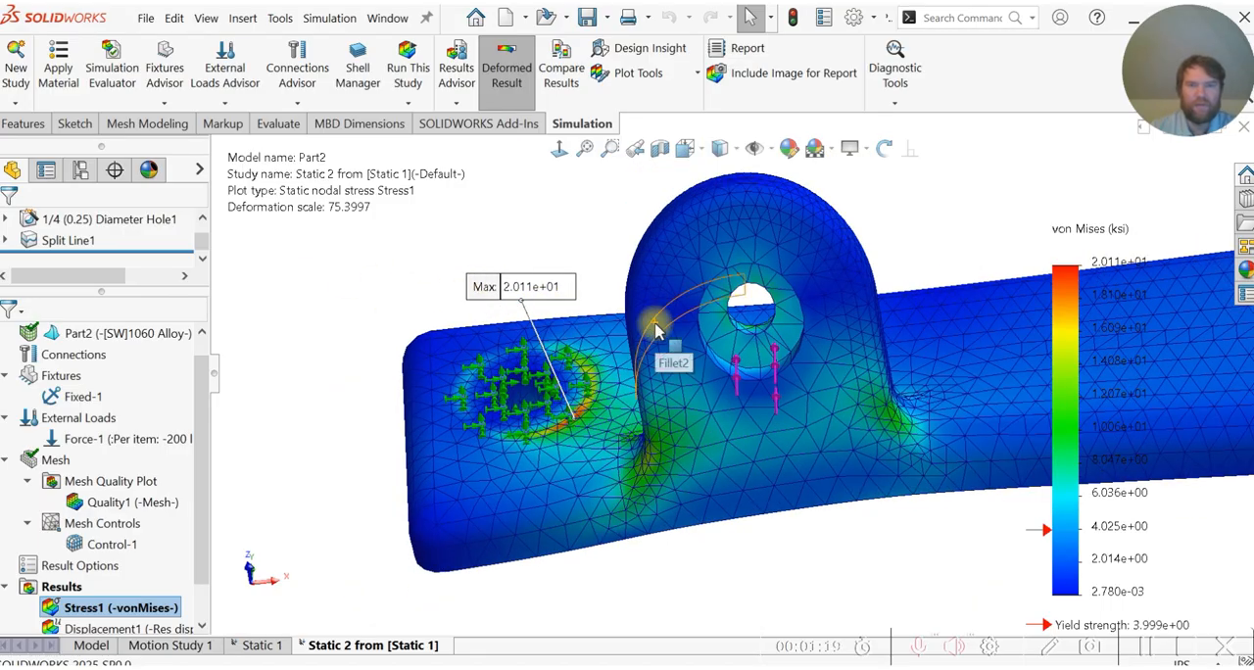
{"action": "scroll", "coordinate": [205, 578], "scroll_direction": "down", "scroll_amount": 1}
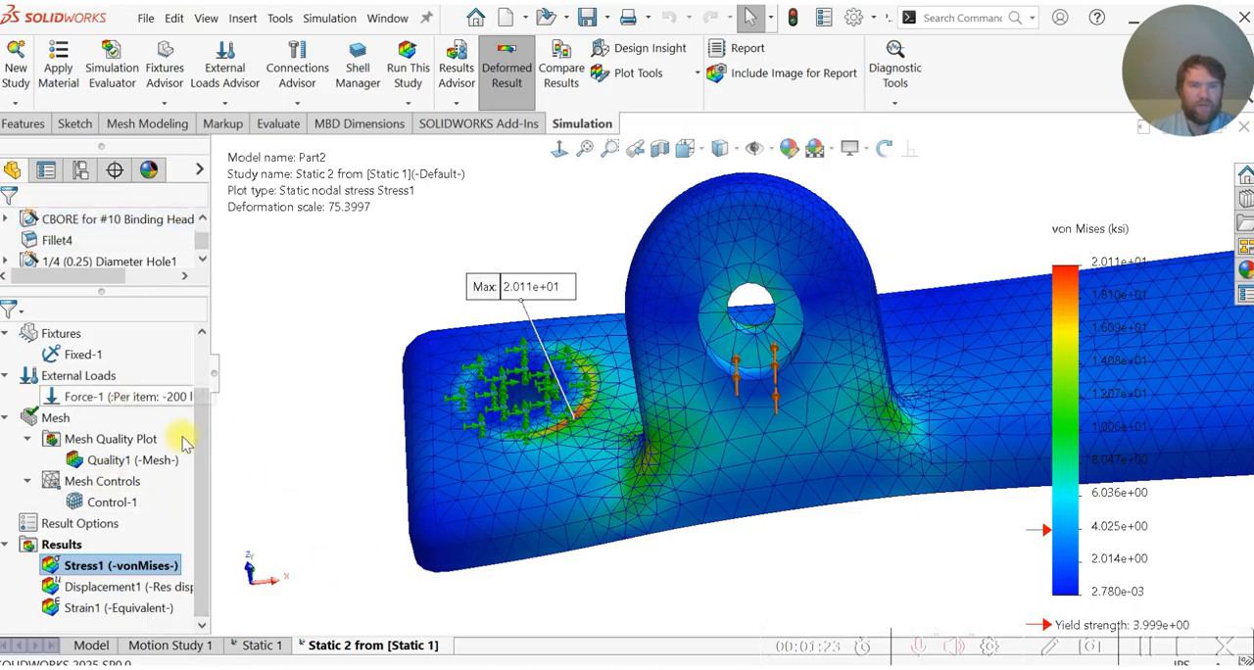
{"action": "left_click", "coordinate": [73, 378]}
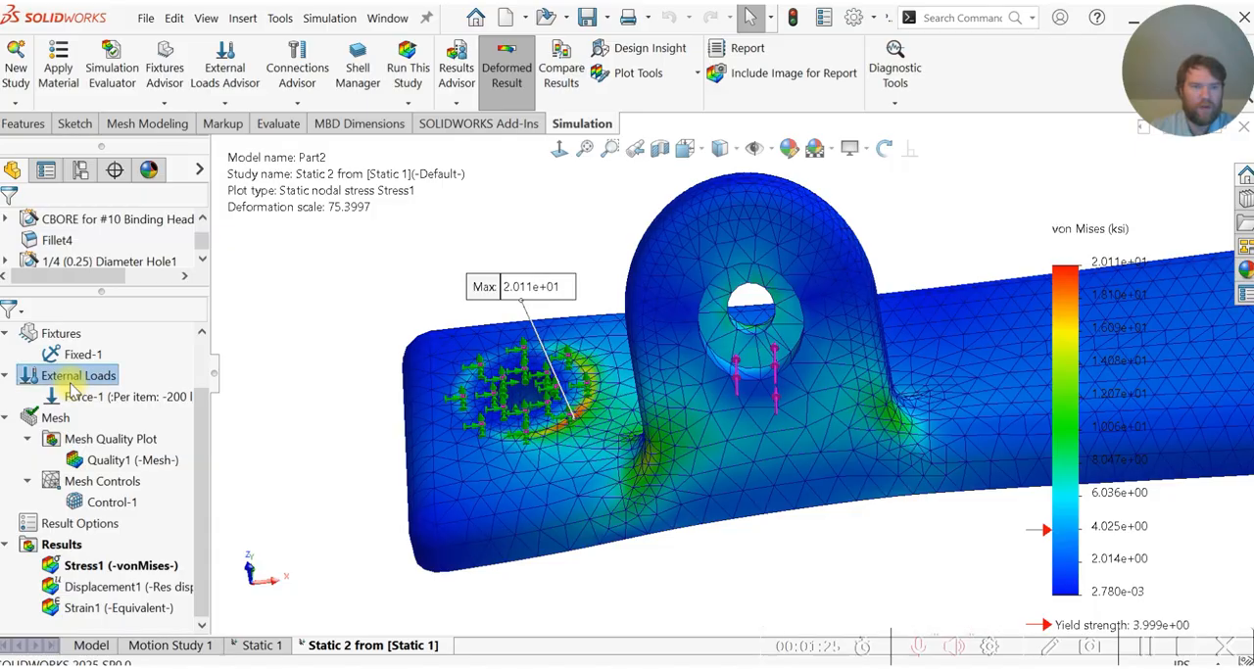
{"action": "right_click", "coordinate": [71, 382]}
{"action": "left_click", "coordinate": [118, 280]}
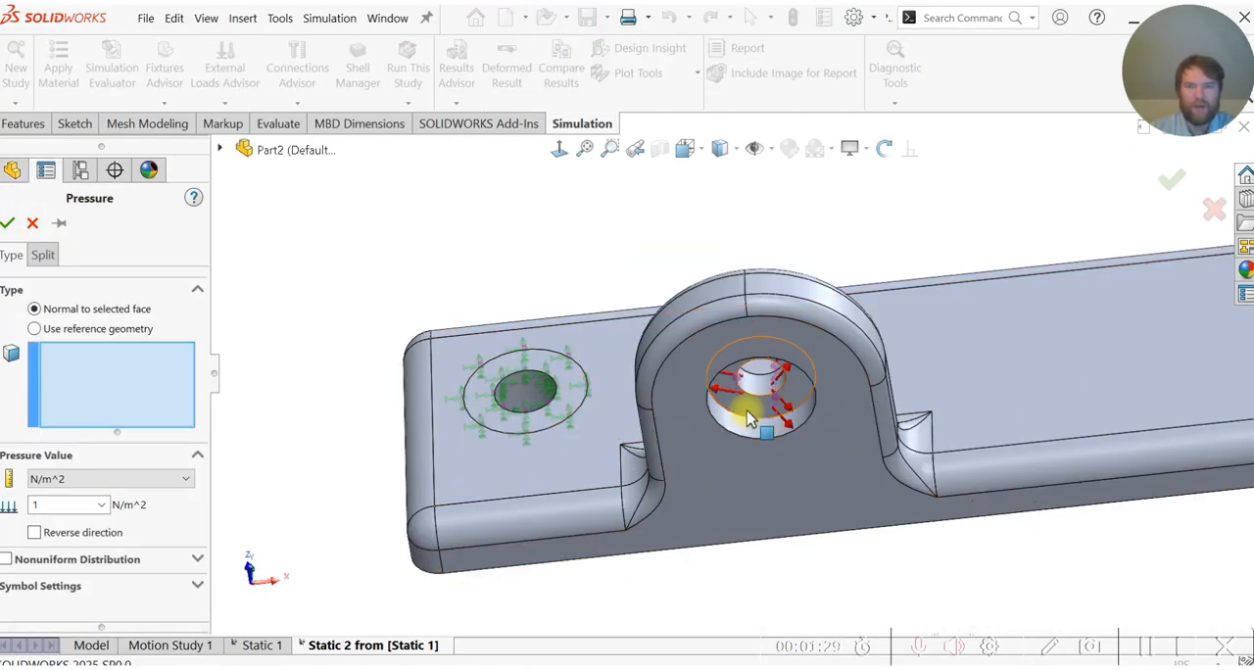
{"action": "left_click", "coordinate": [750, 418]}
{"action": "middle_click_drag", "start_coordinate": [587, 513], "coordinate": [535, 443]}
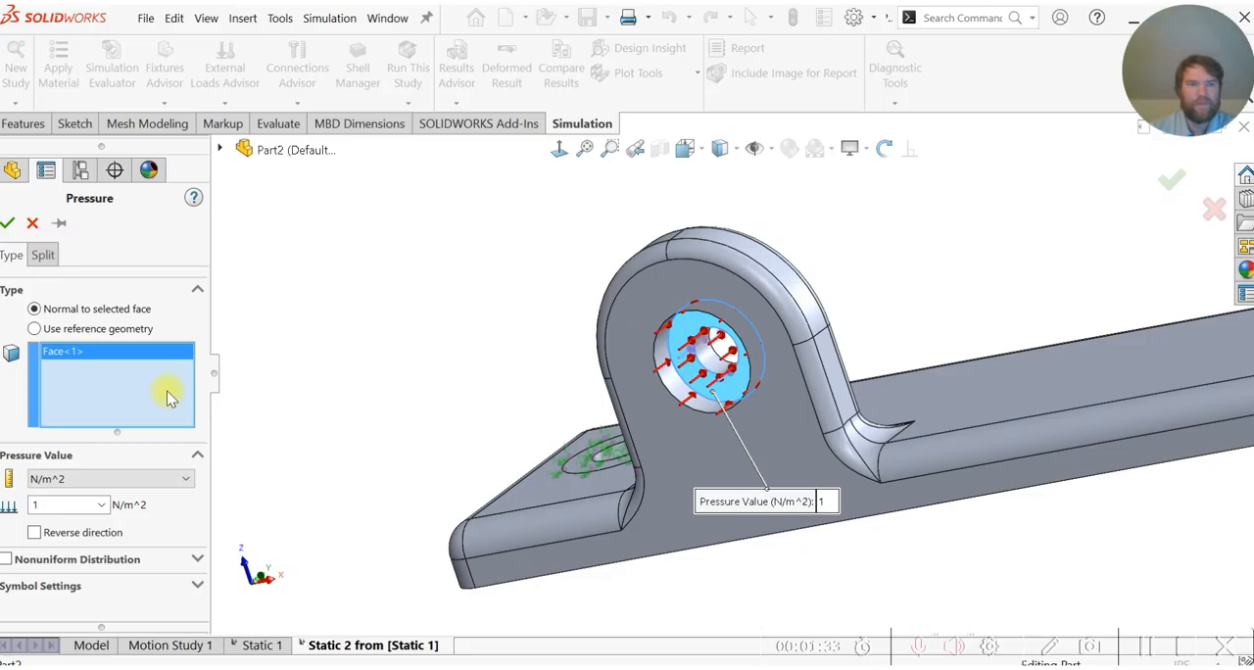
- Set the counterbore pressure to 1,660 psi and apply the load
{"action": "left_click", "coordinate": [98, 480]}
{"action": "left_click", "coordinate": [73, 511]}
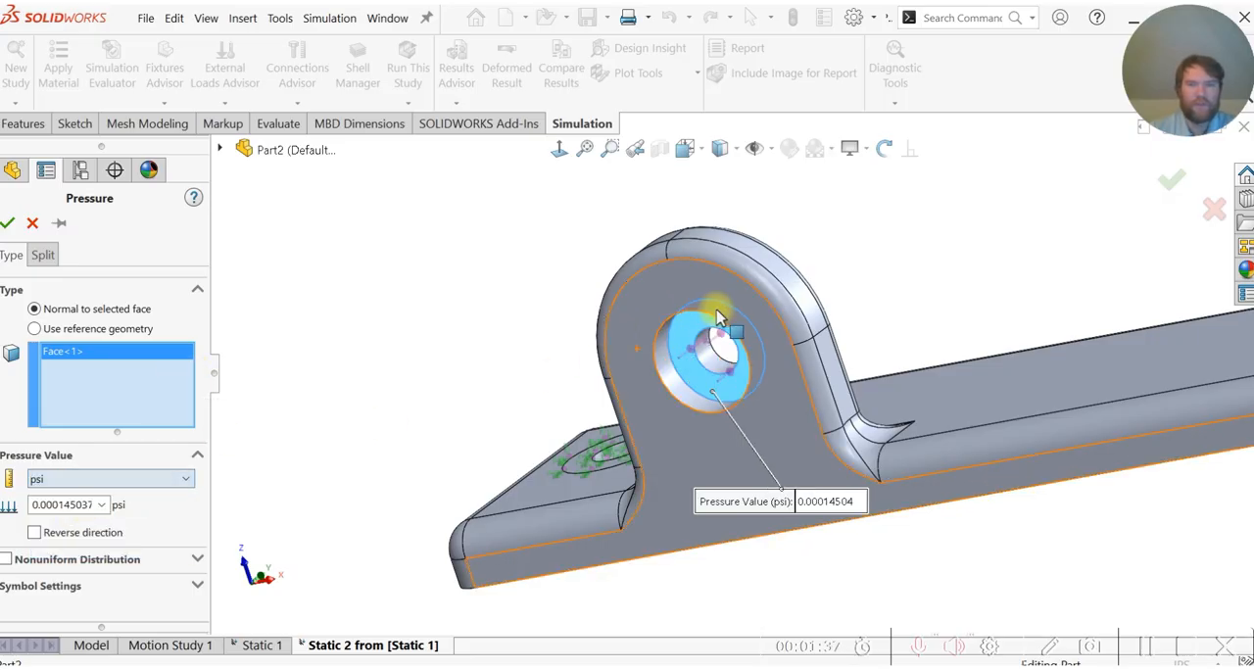
{"action": "double_click", "coordinate": [68, 505]}
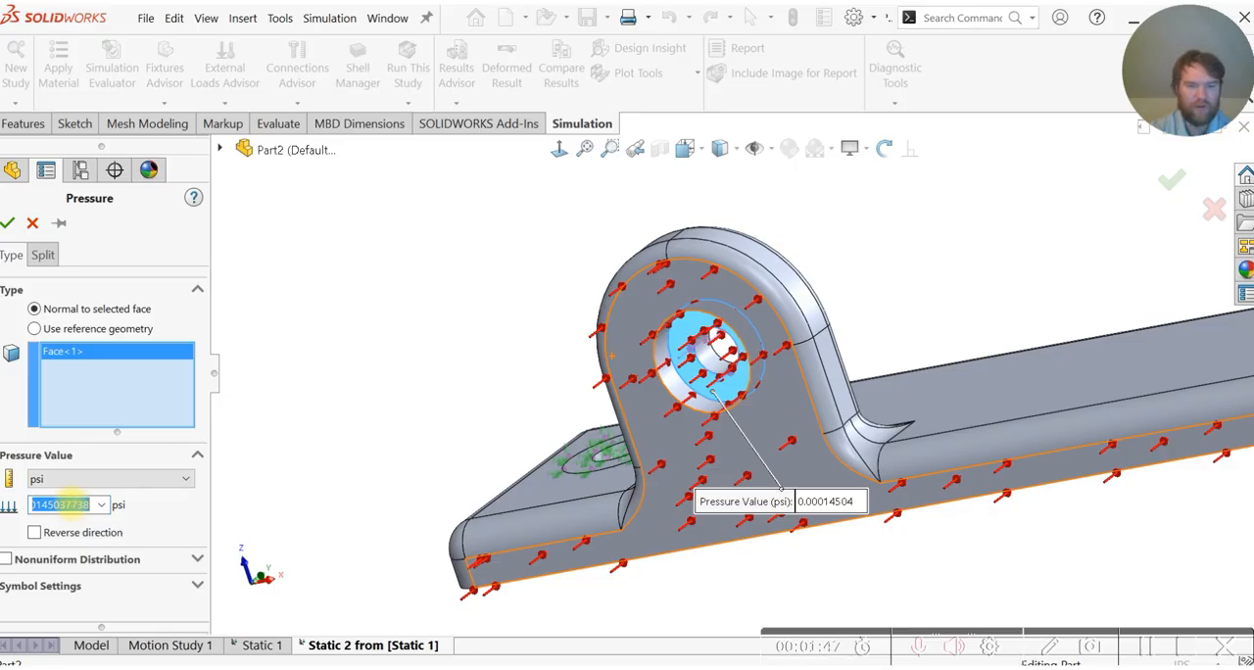
{"action": "type", "text": "1"}
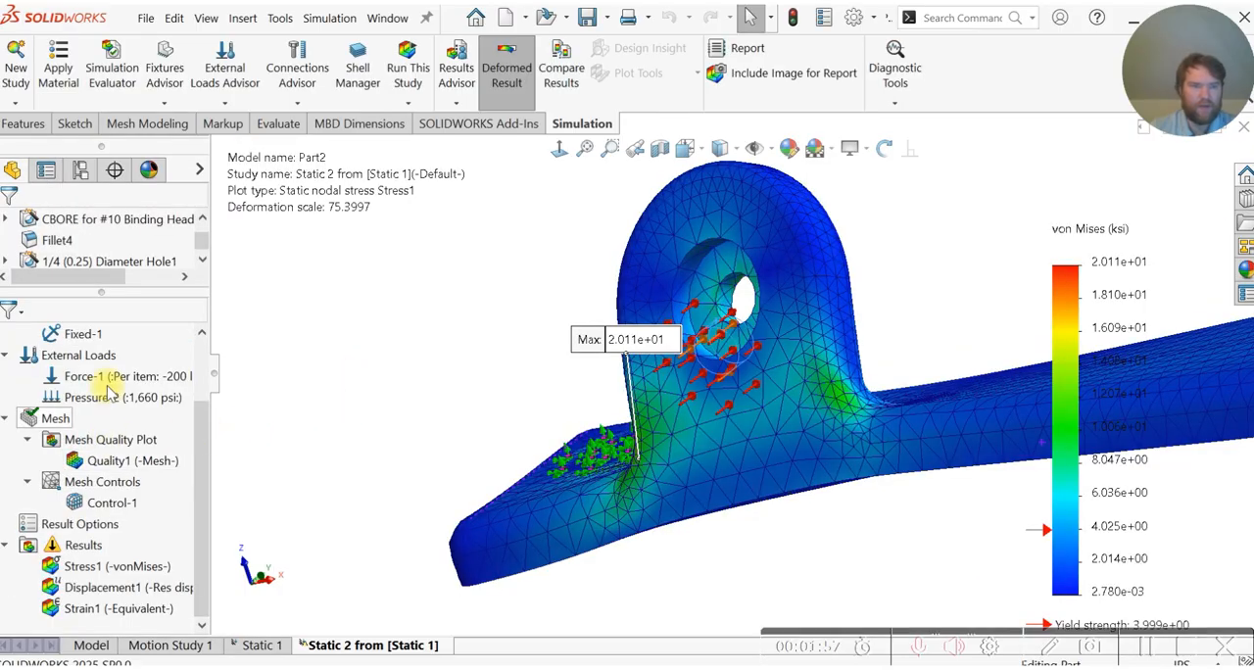
- Suppress the 200 lbf force and rerun the static study, continuing with the results folder on the external drive
{"action": "right_click", "coordinate": [113, 383]}
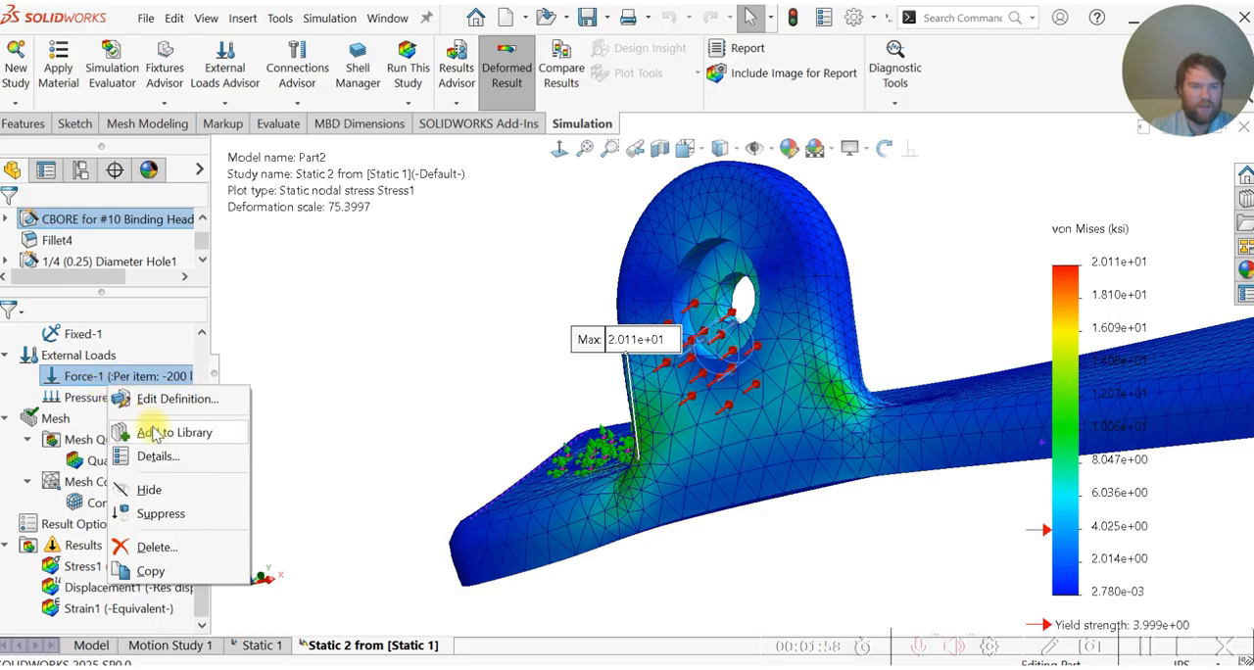
{"action": "left_click", "coordinate": [172, 513]}
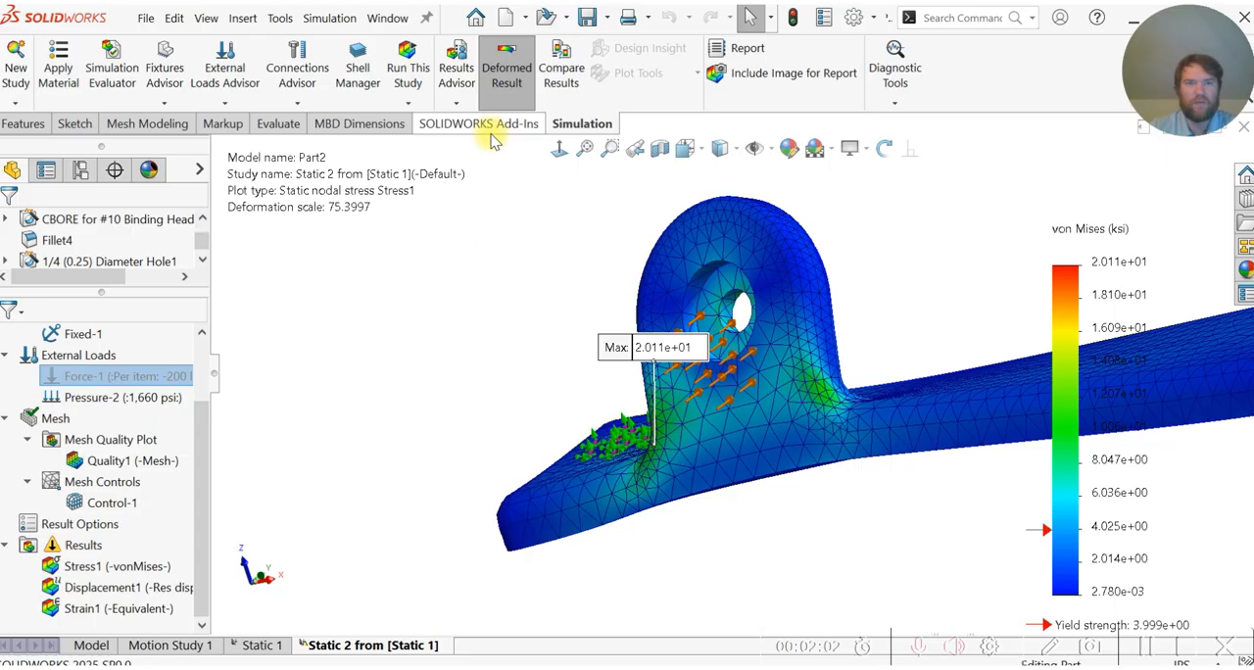
{"action": "left_click", "coordinate": [407, 67]}
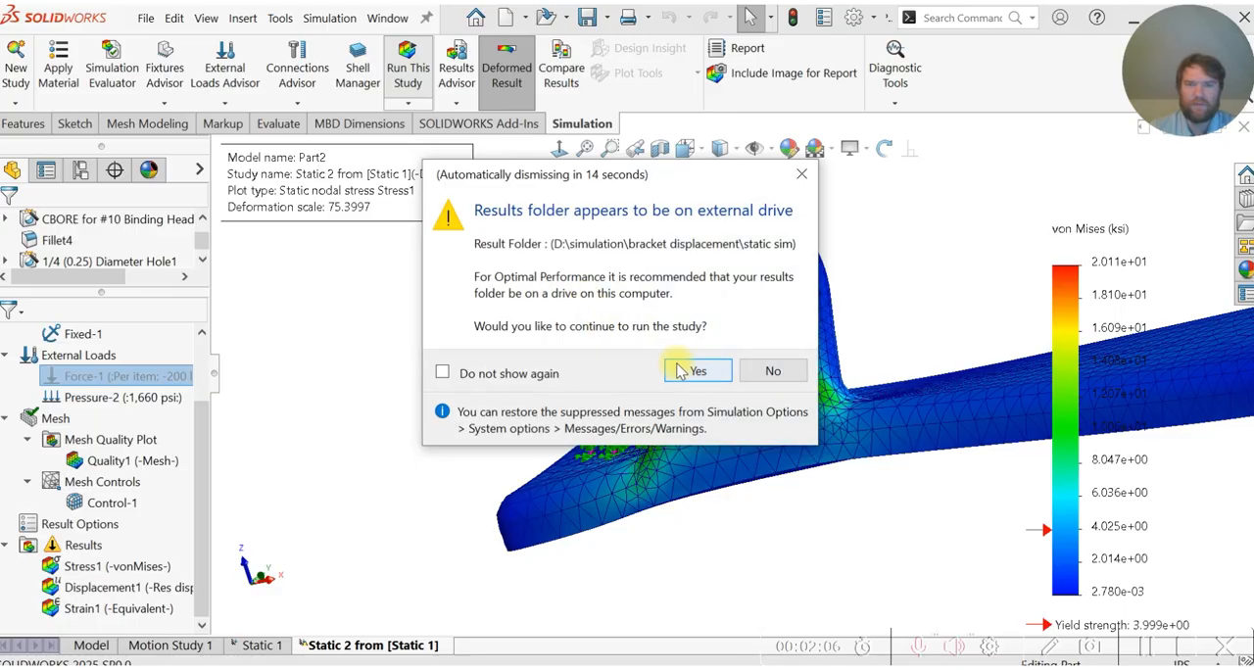
{"action": "left_click", "coordinate": [686, 370]}
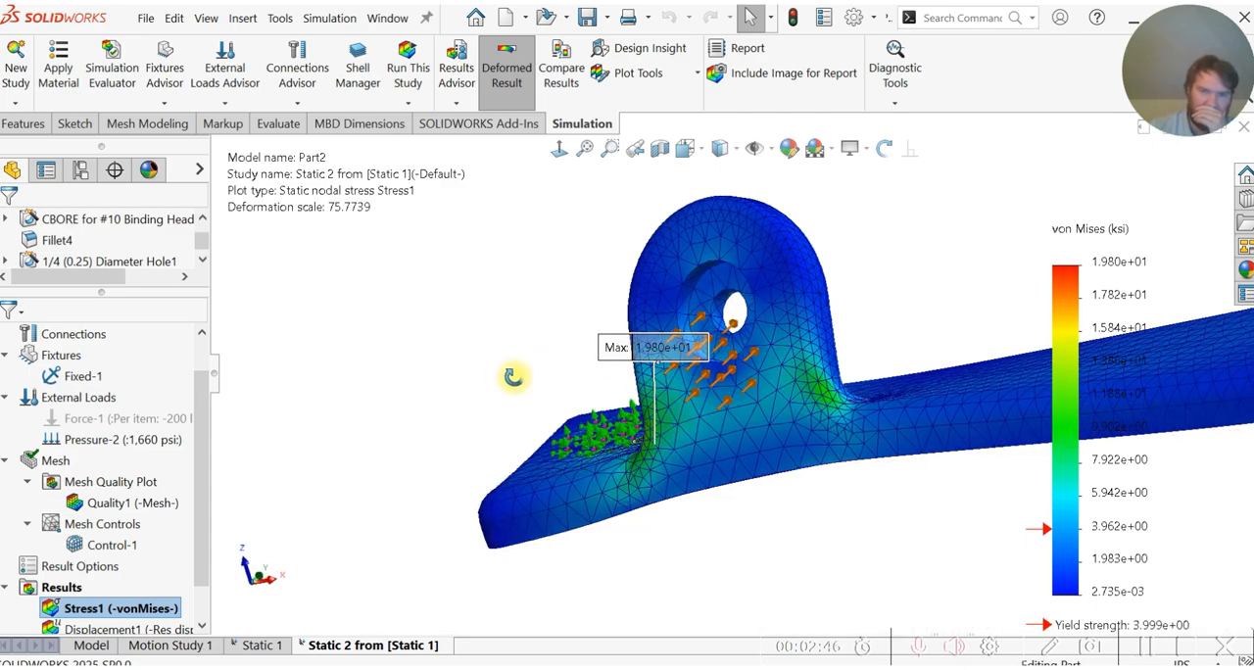
- Examine the pressure load's von Mises stresses around the lug base and the maximum stress location on the fixed ring
{"action": "left_click_drag", "start_coordinate": [560, 340], "coordinate": [522, 342]}
{"action": "middle_click_drag", "start_coordinate": [392, 373], "coordinate": [422, 384]}
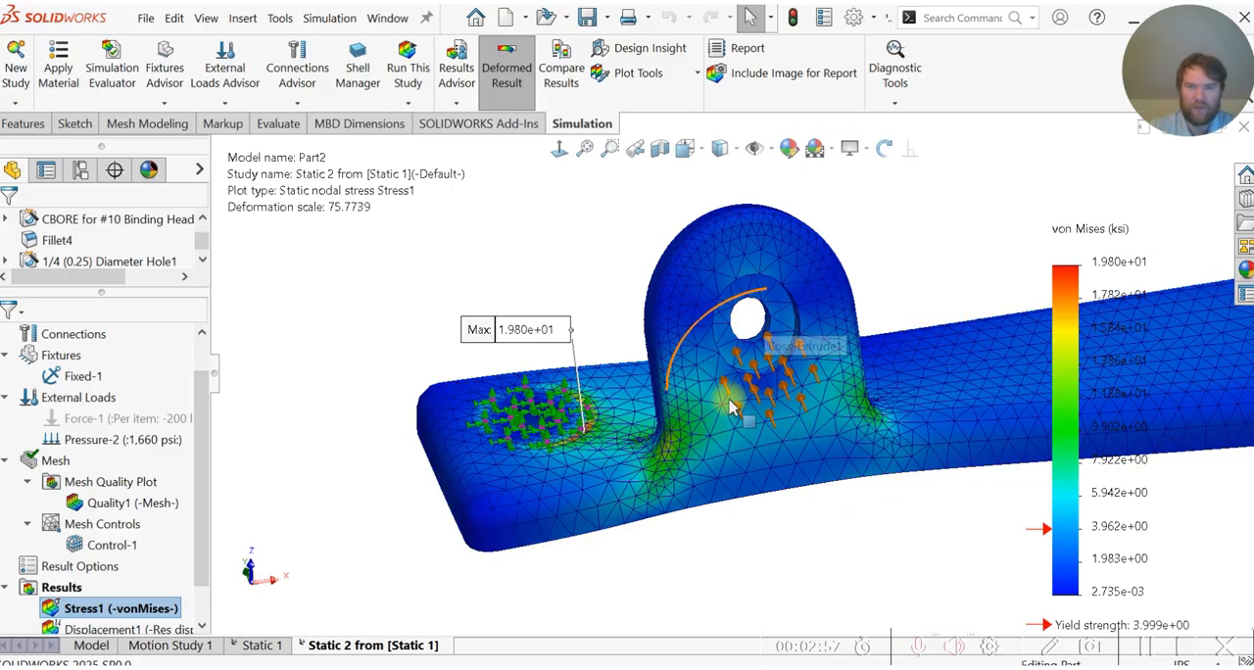
{"action": "scroll", "coordinate": [679, 389], "scroll_direction": "down", "scroll_amount": 3}
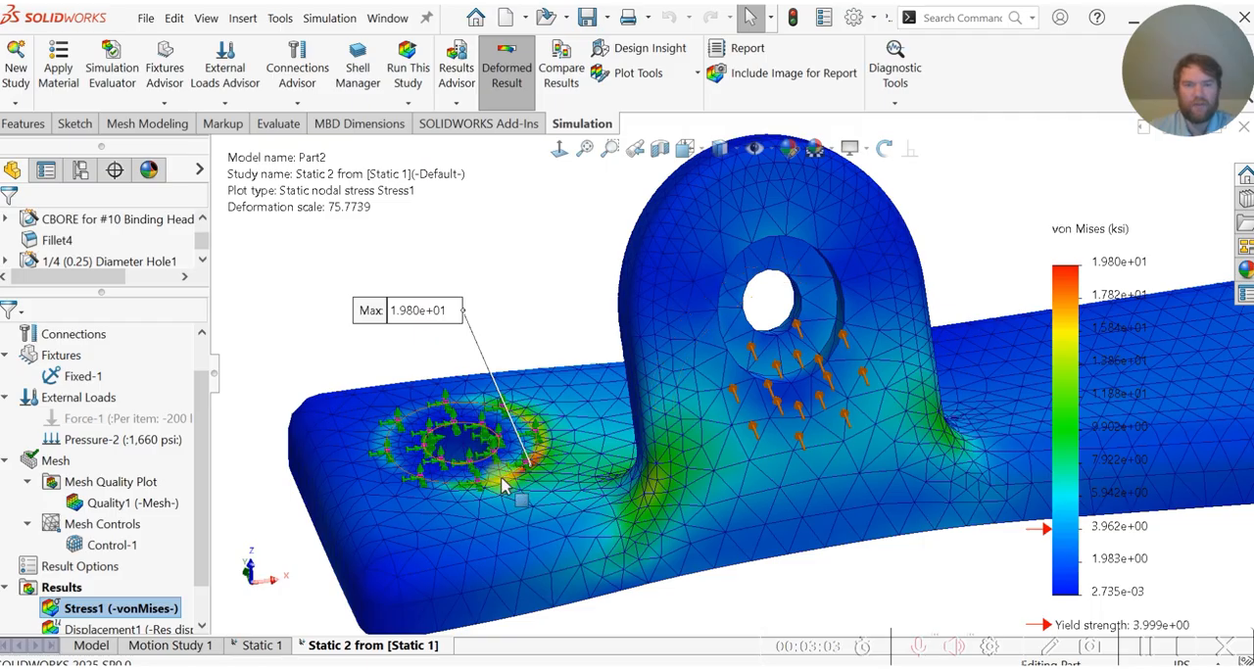
{"action": "scroll", "coordinate": [502, 474], "scroll_direction": "down", "scroll_amount": 3}
{"action": "scroll", "coordinate": [557, 471], "scroll_direction": "up", "scroll_amount": 3}
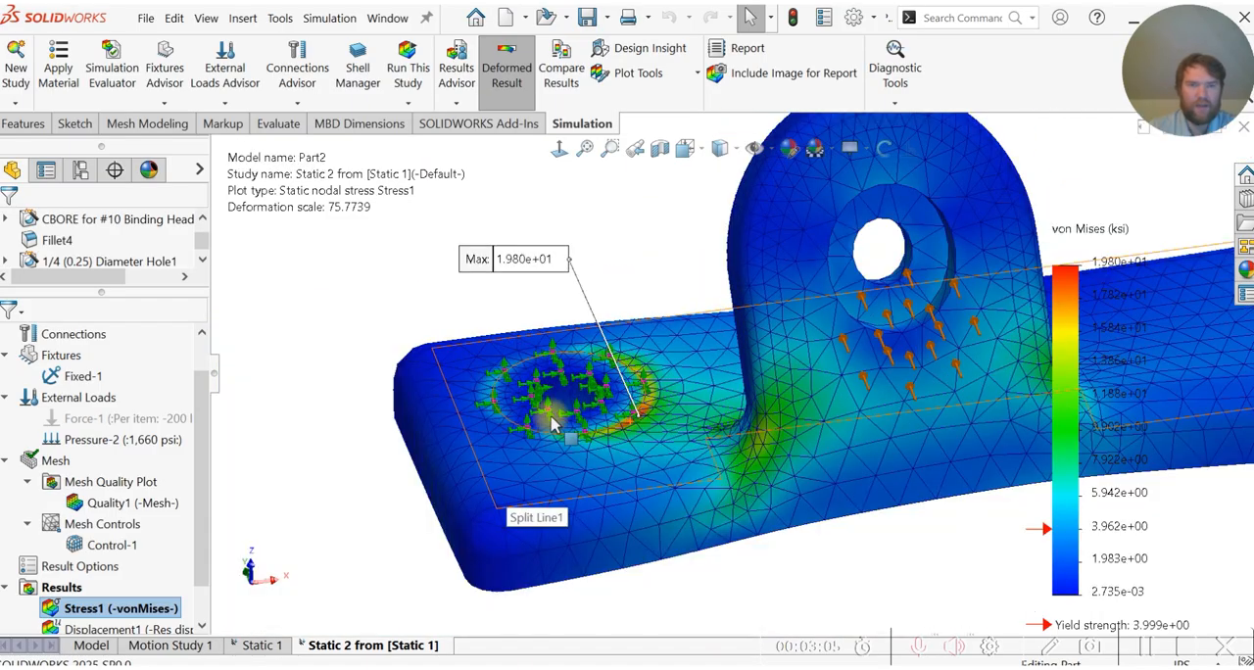